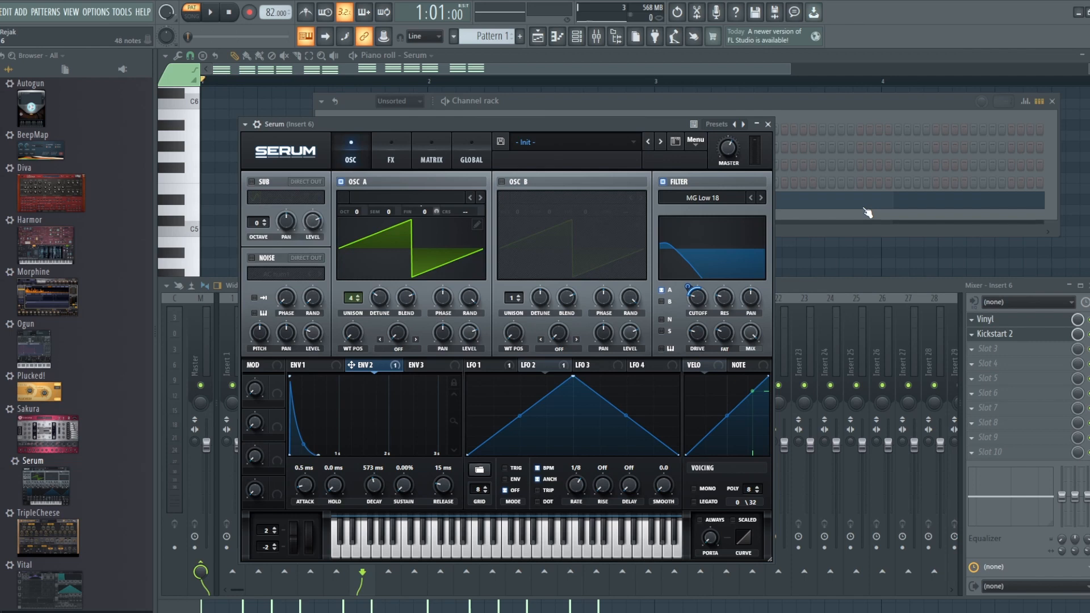
Play the pattern while raising Serum's filter cutoff to audition the brighter sound, and stop playback.
click(213, 13)
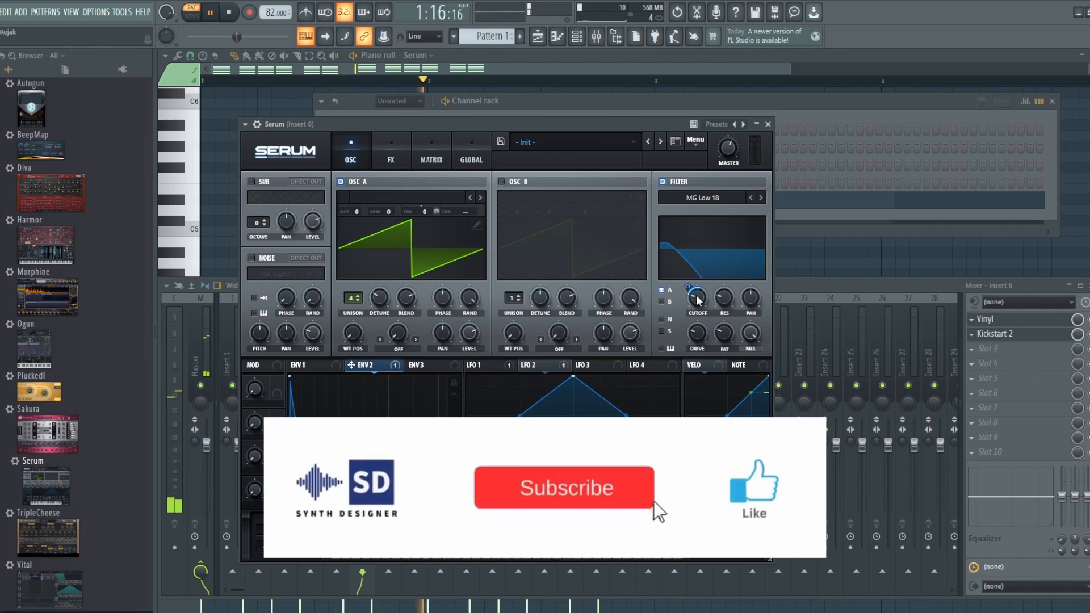
drag(697, 294, 697, 290)
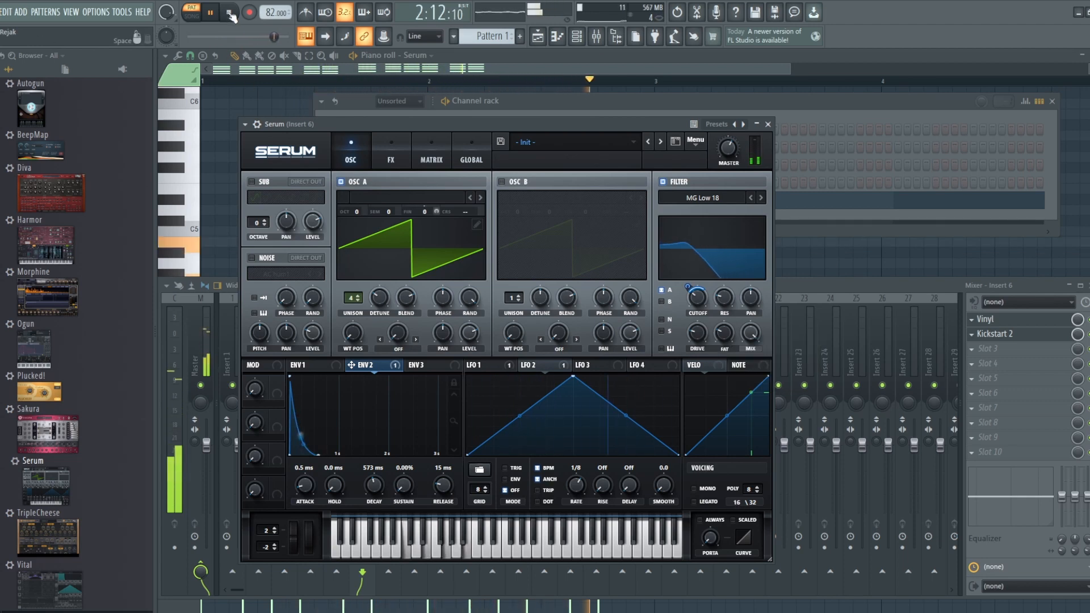
click(229, 13)
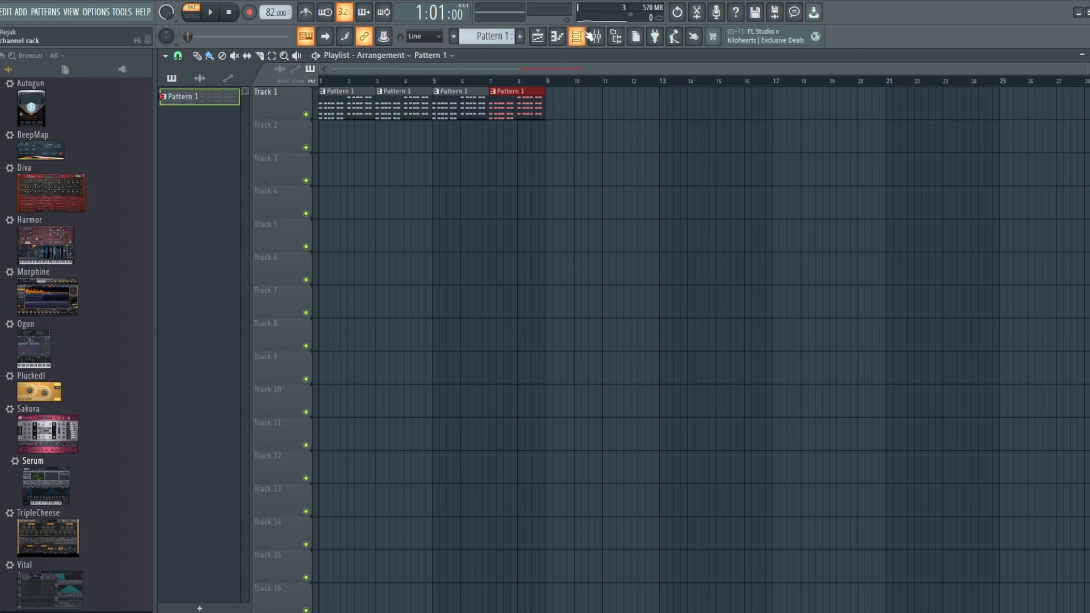
Open the Serum channel from the channel rack and lower its filter cutoff to 28 Hz.
click(584, 48)
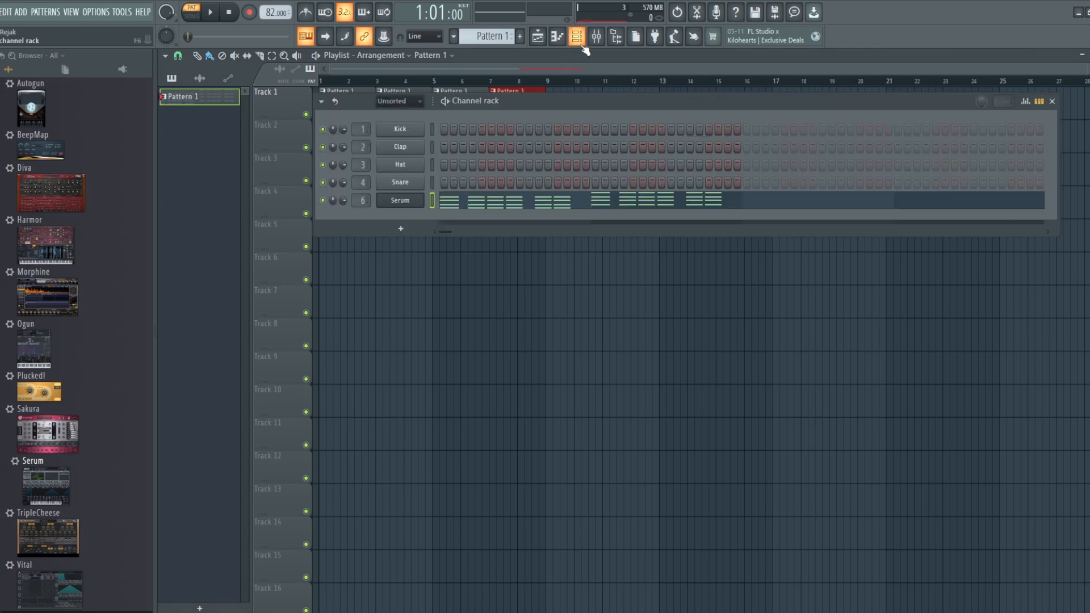
click(400, 200)
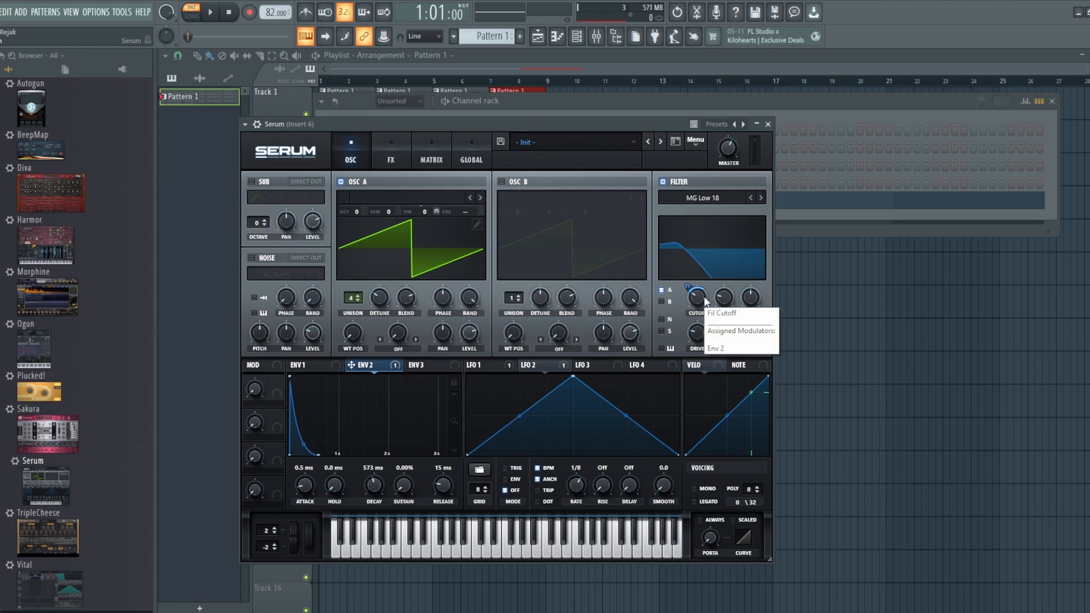
drag(705, 302, 702, 318)
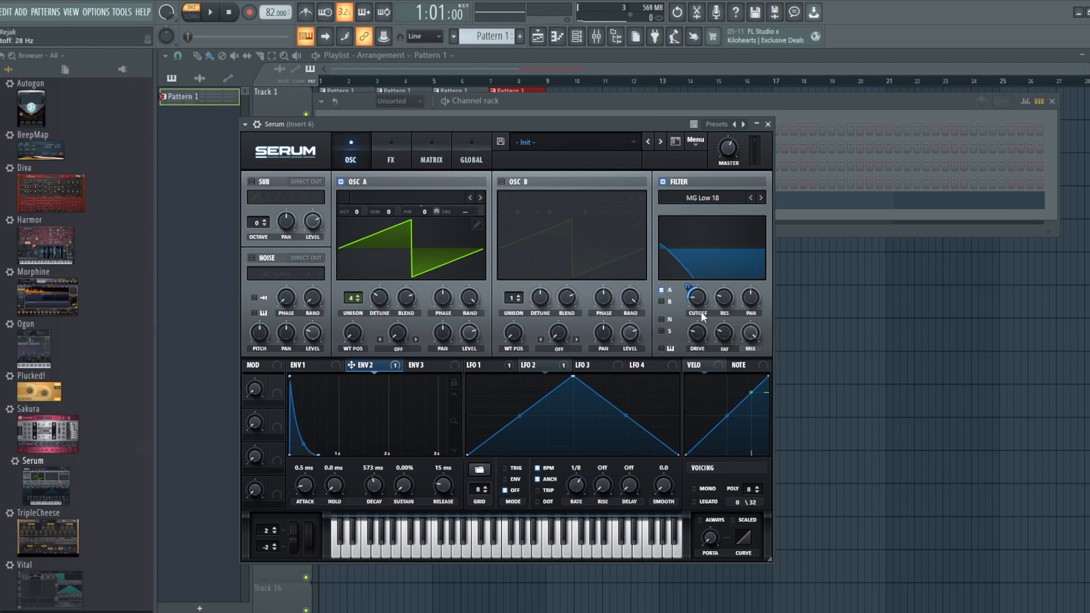
Create an automation clip for Serum's filter cutoff and raise its end point at bar 9 to form a gradual upward ramp.
click(122, 13)
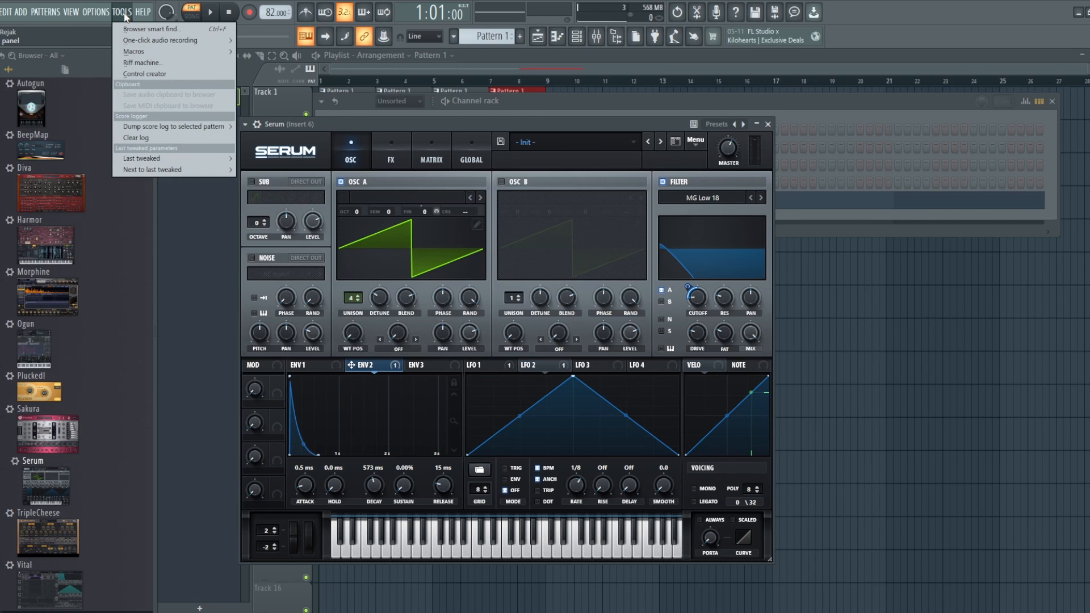
mouse_move(162, 158)
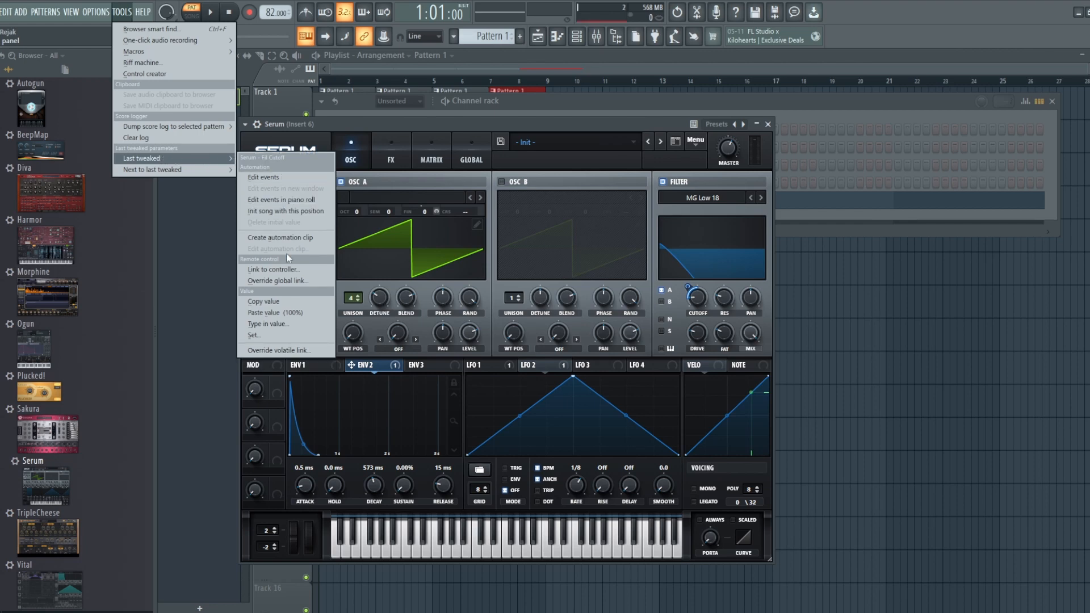
click(281, 238)
click(594, 70)
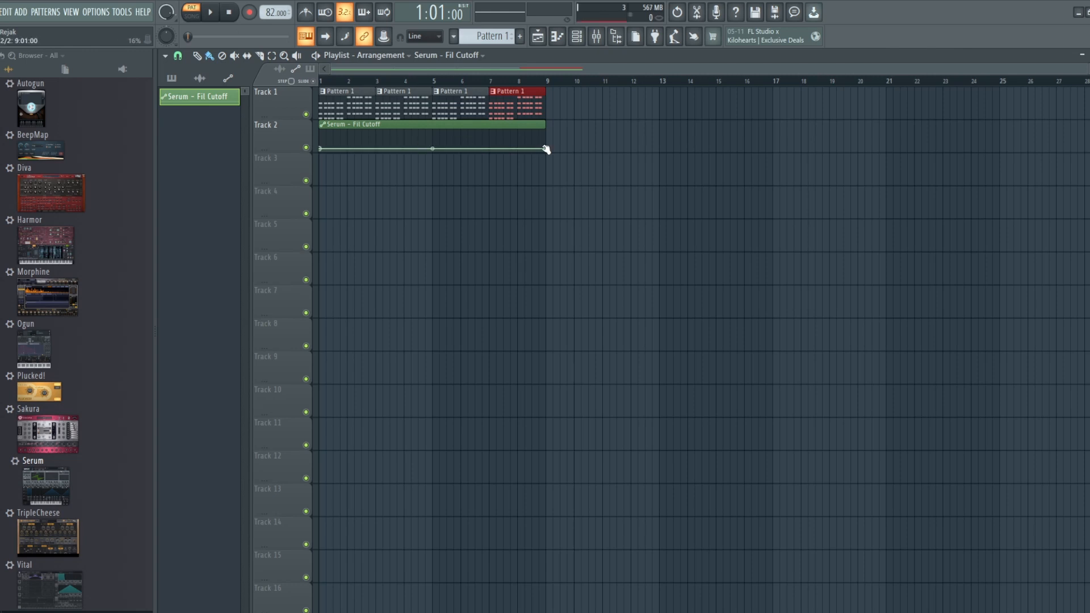
drag(547, 149, 551, 144)
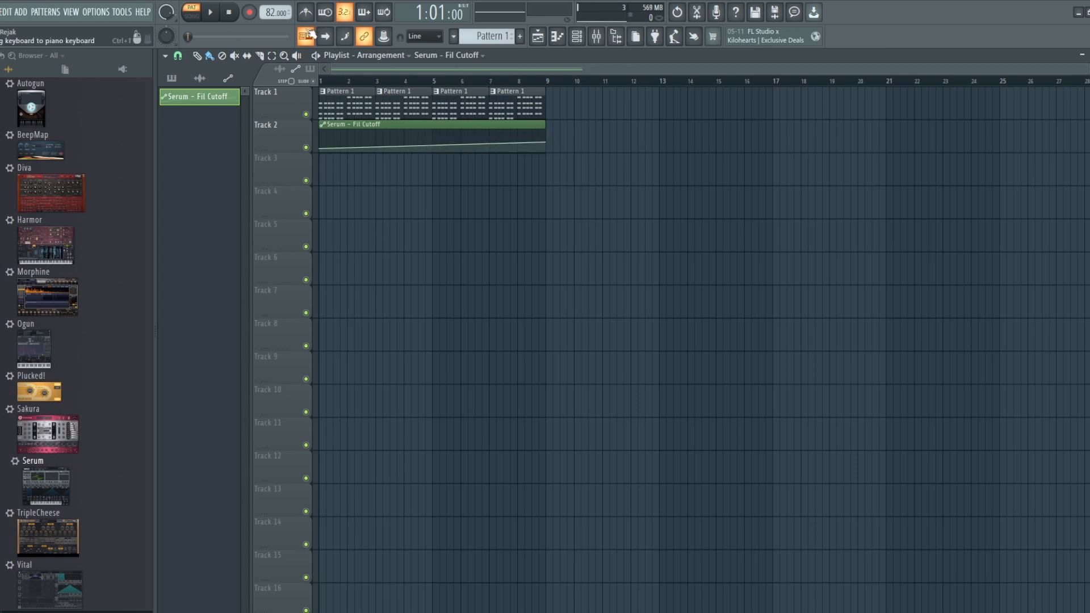
Switch to song mode and play the arrangement to hear the filter cutoff automation, stopping near the clip's end.
key(l)
click(212, 14)
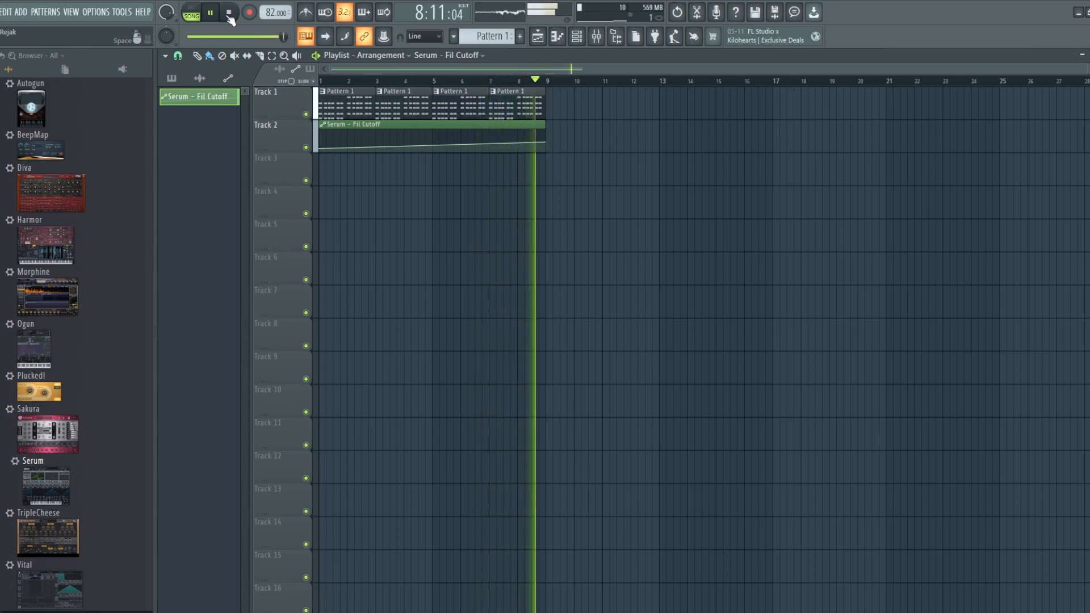
click(229, 16)
Reopen Serum from the channel rack and set the Env 1 decay to 230 ms.
click(579, 33)
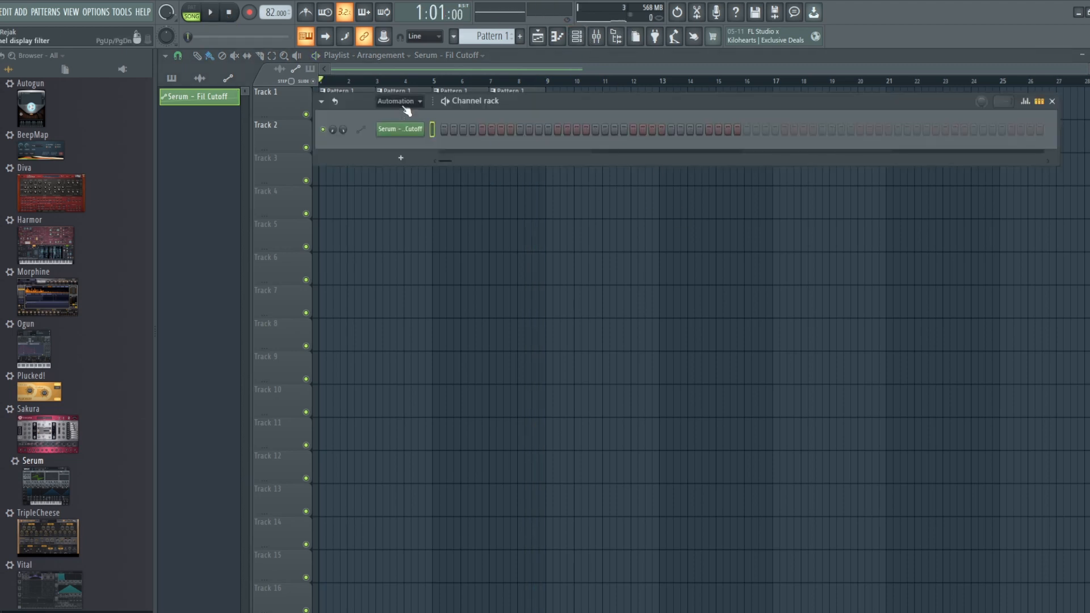
click(577, 41)
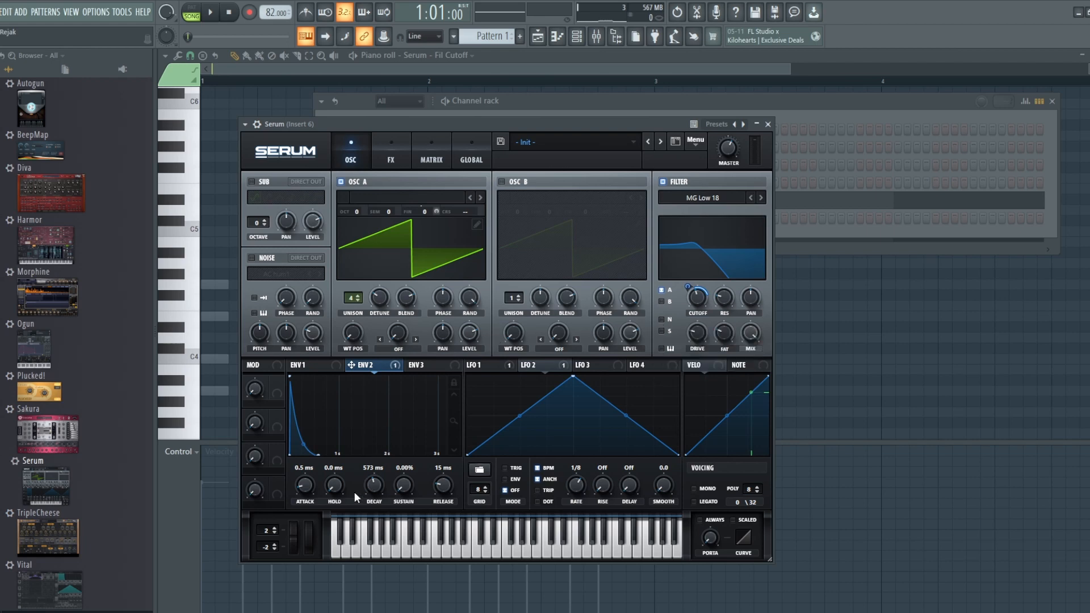
click(326, 366)
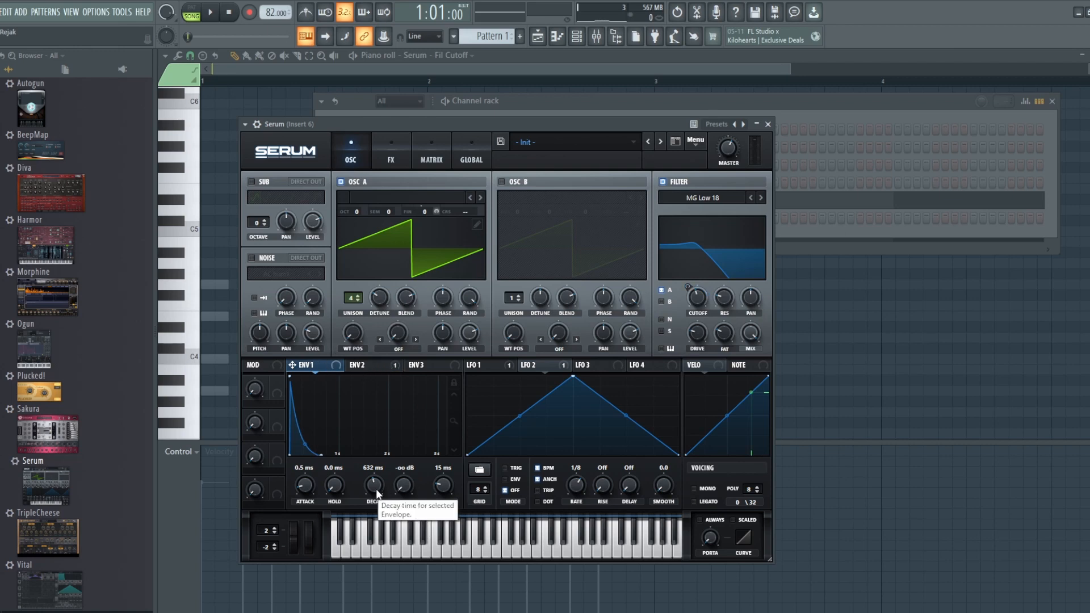
mouse_move(376, 493)
mouse_down()
mouse_move(372, 503)
mouse_move(370, 456)
mouse_move(365, 491)
mouse_up()
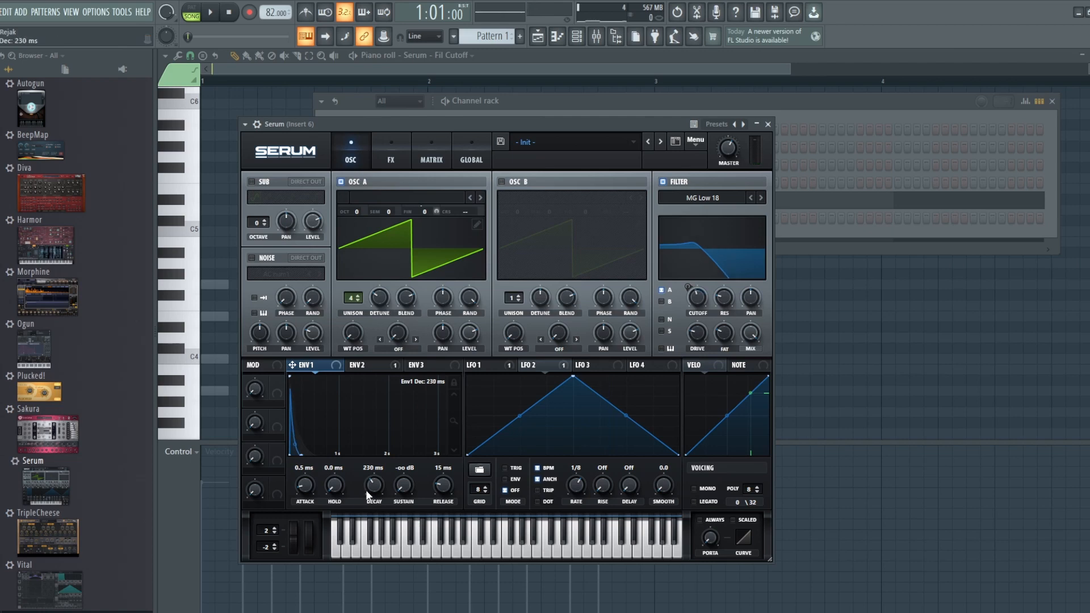
Create an automation clip for Serum's Env 1 decay, with its start point slightly lowered and its end point raised.
click(123, 13)
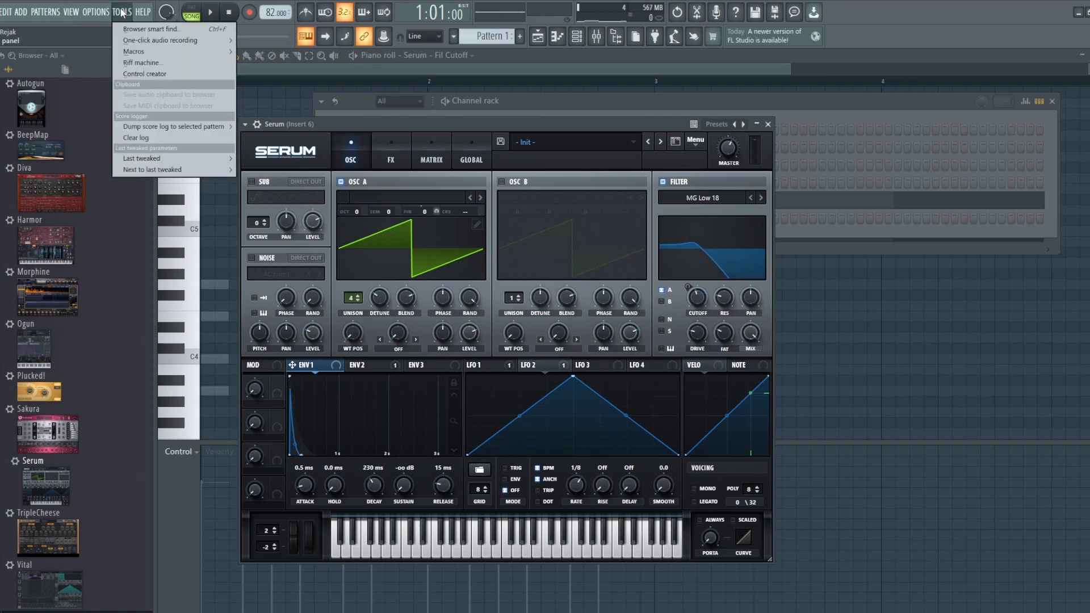
mouse_move(154, 162)
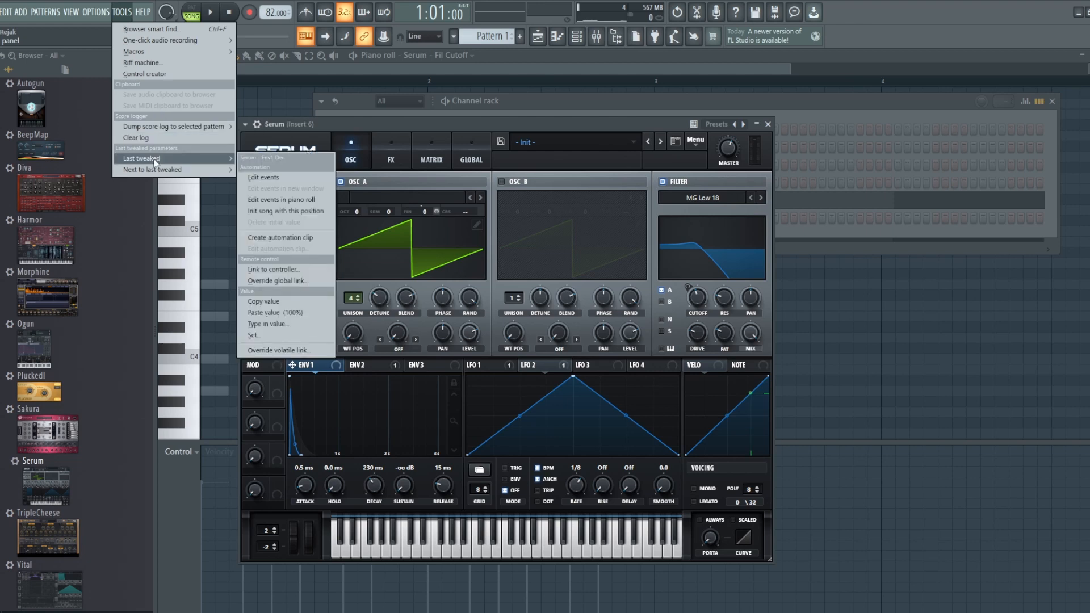
click(303, 237)
click(538, 37)
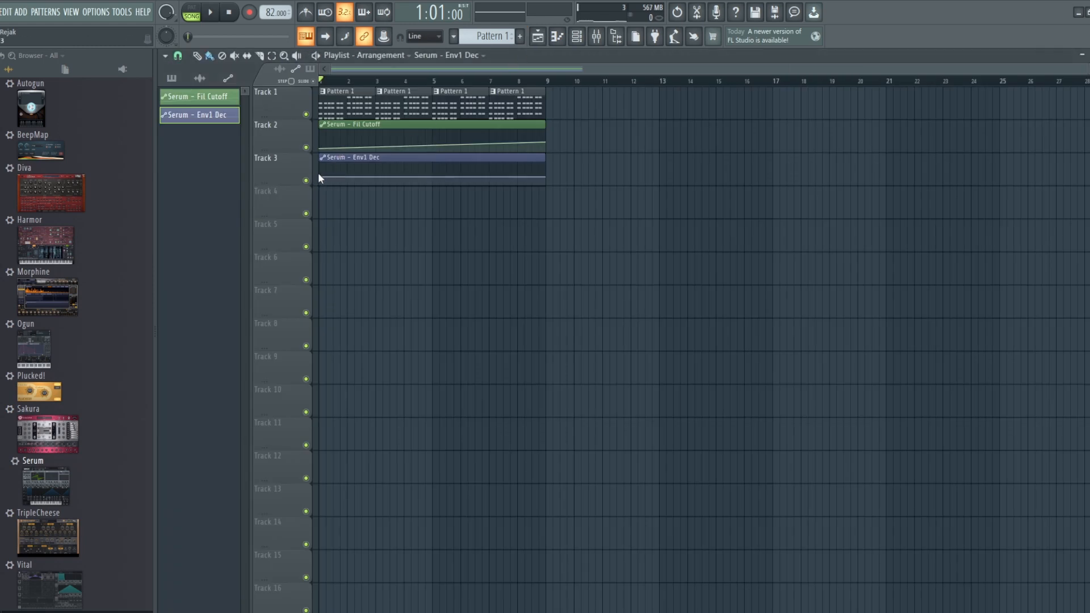
mouse_move(321, 178)
drag(322, 178, 322, 179)
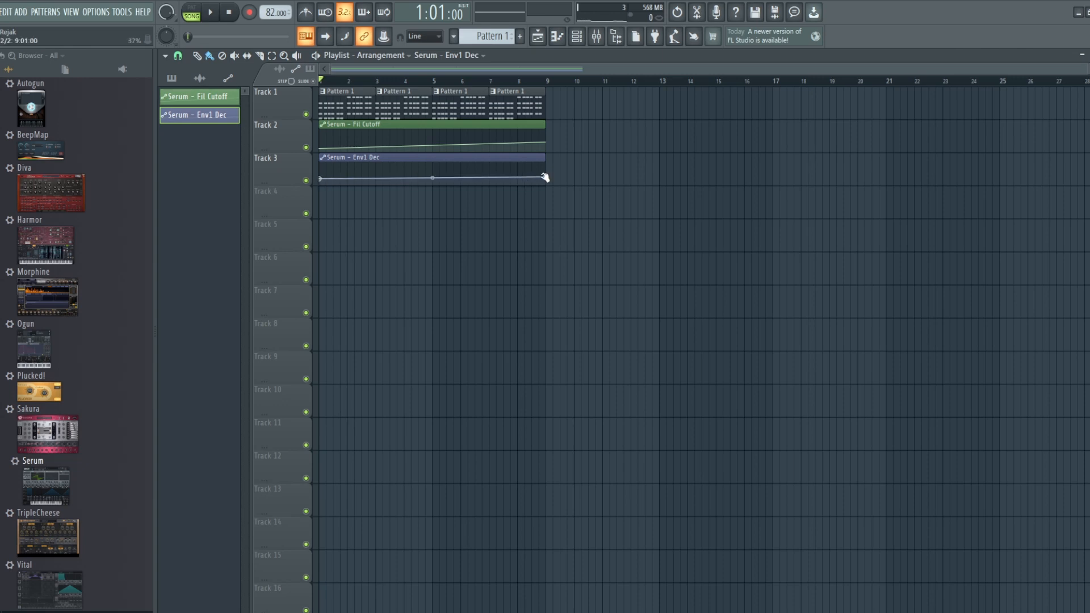
drag(547, 179, 547, 175)
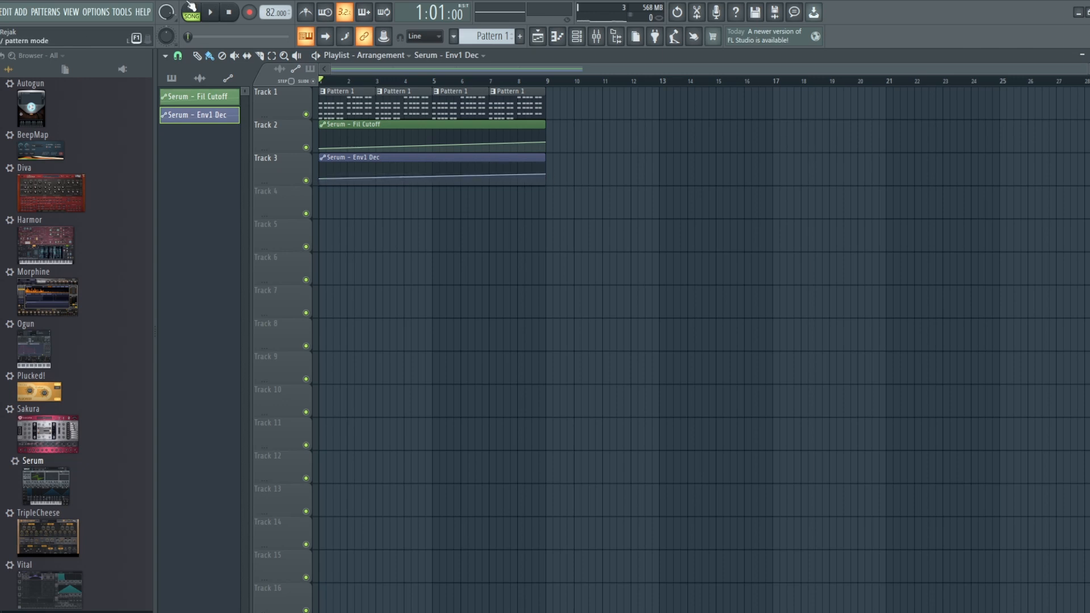
Play the arrangement to hear the cutoff and Env 1 decay automation together, and stop playback.
click(210, 14)
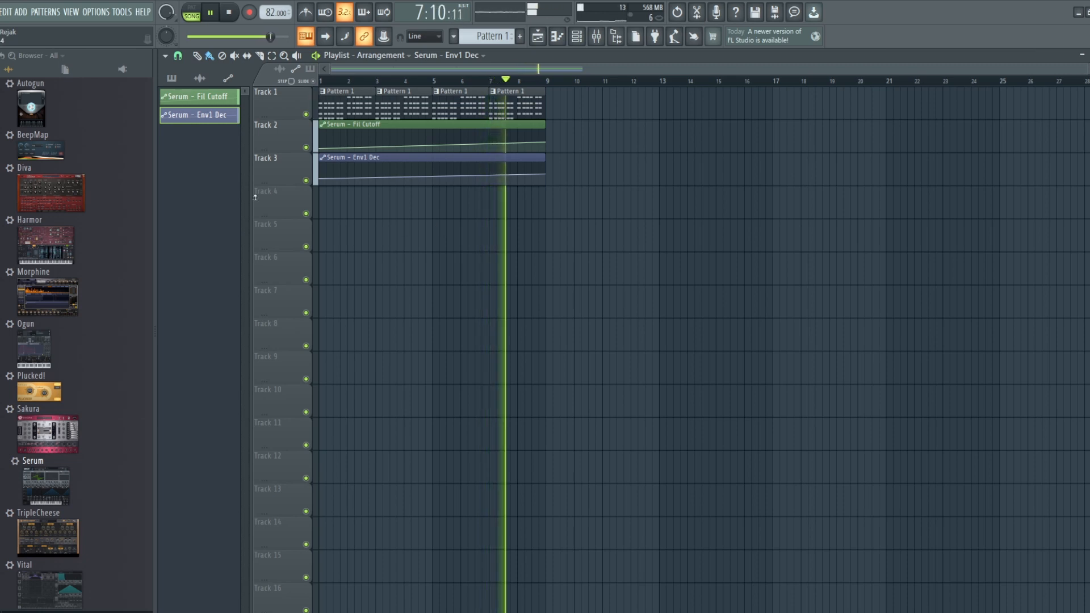
click(230, 14)
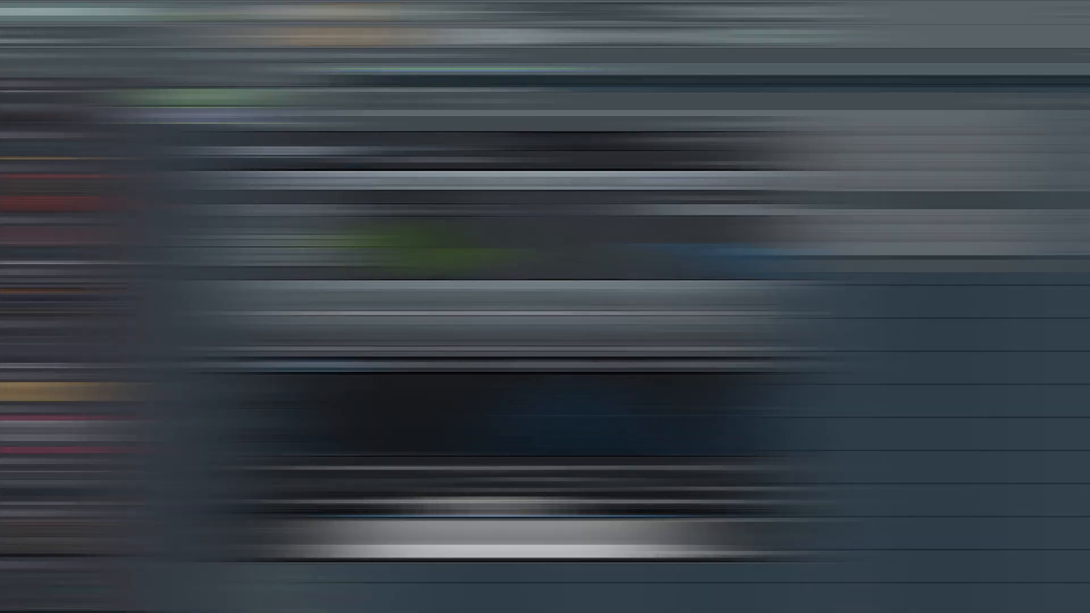
Show Serum's effects page with the chorus, delay, reverb and EQ modules.
click(393, 144)
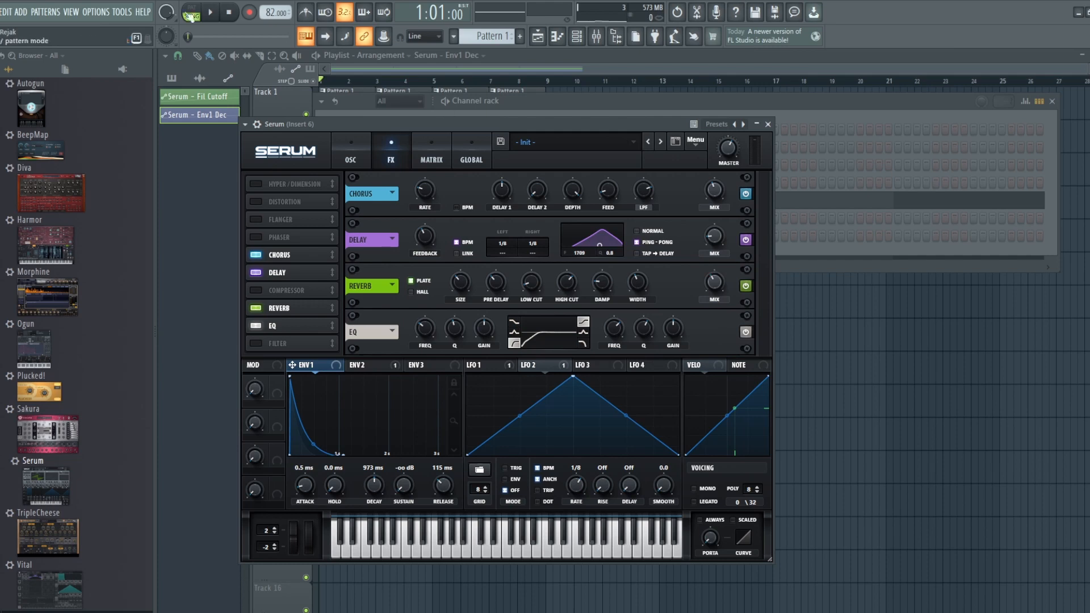
click(126, 12)
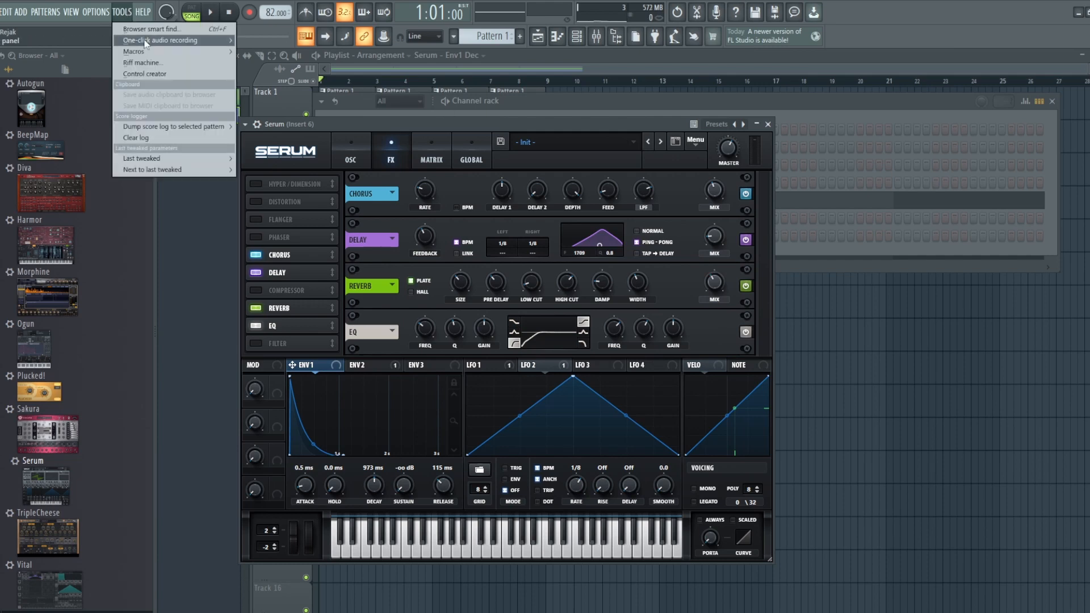
mouse_move(197, 170)
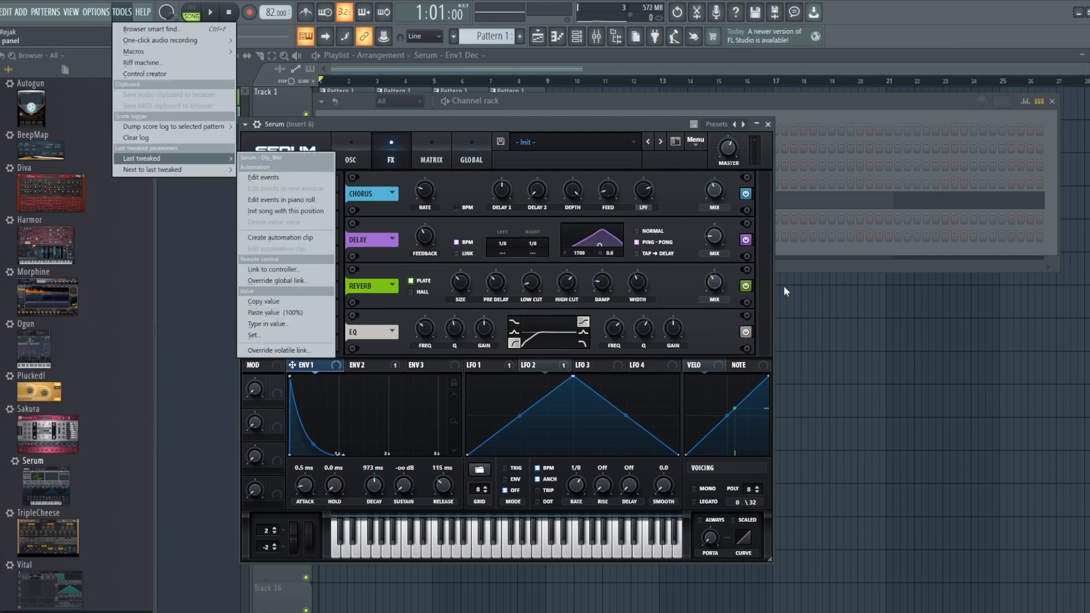
click(653, 125)
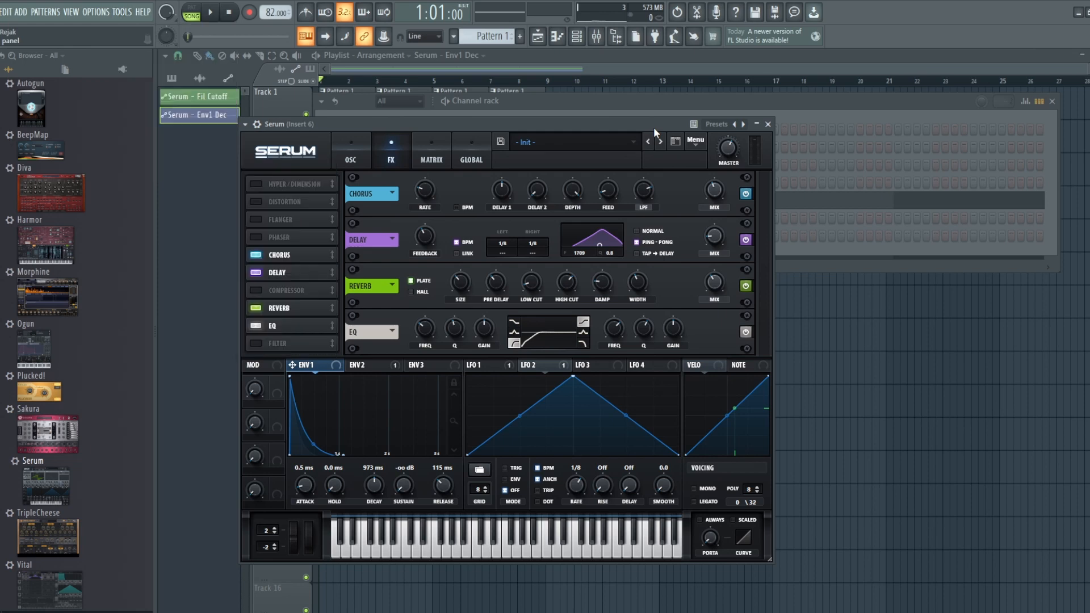
Create an automation clip for Serum's delay mix, the last tweaked parameter.
click(126, 12)
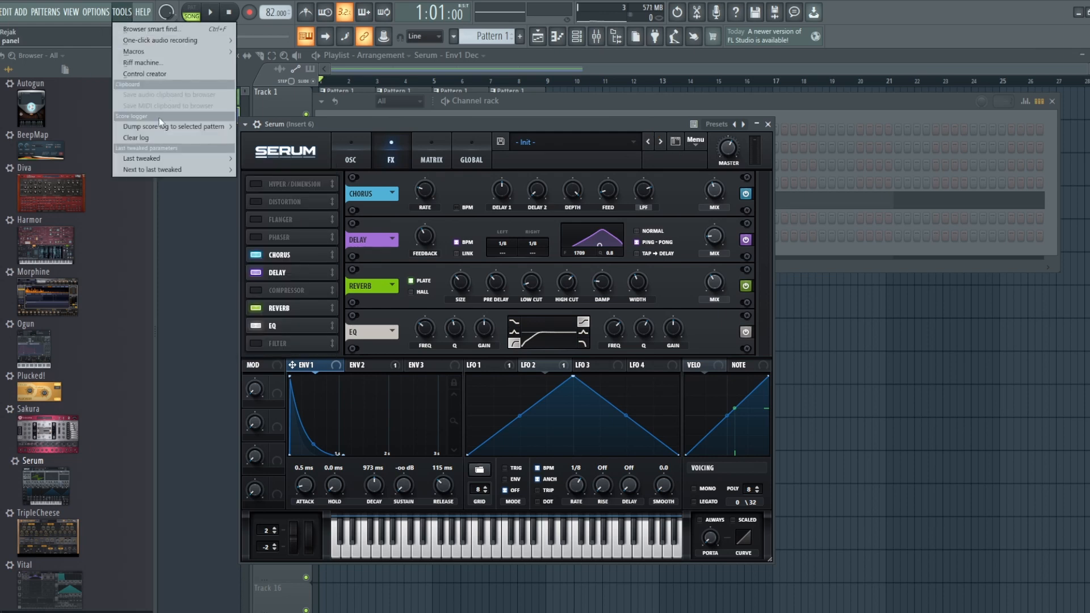
mouse_move(160, 158)
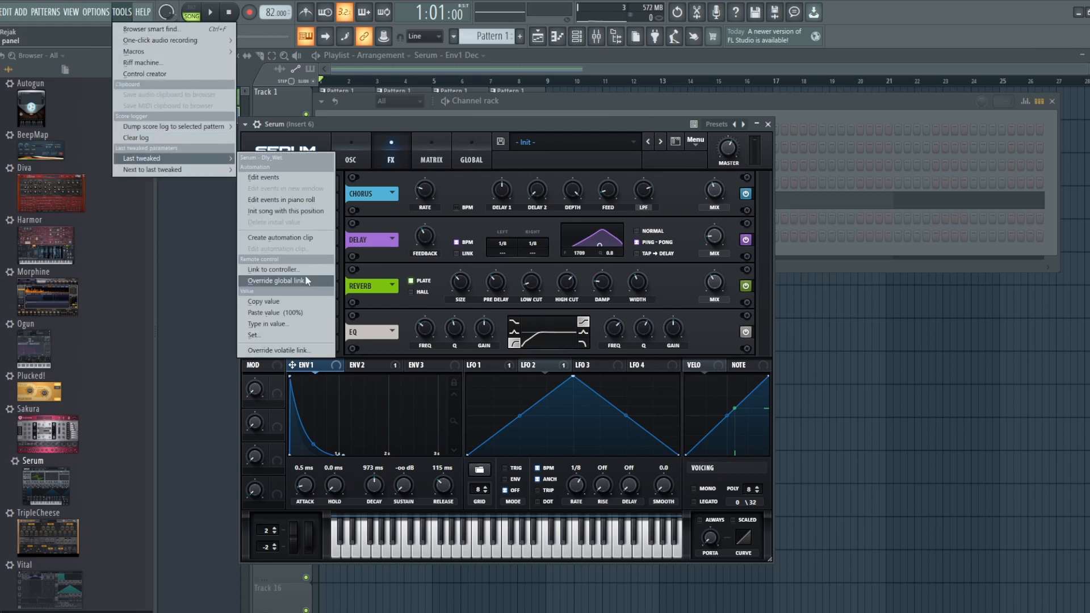
click(279, 237)
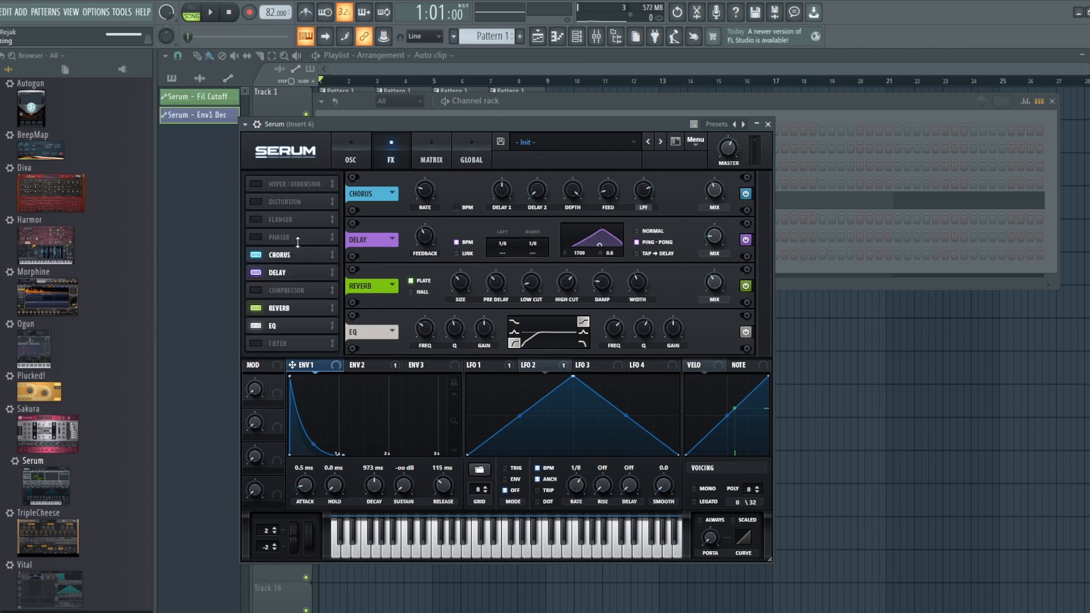
Lower Serum's reverb mix and create an automation clip for it, with the end point raised so it ramps upward.
drag(713, 283, 714, 313)
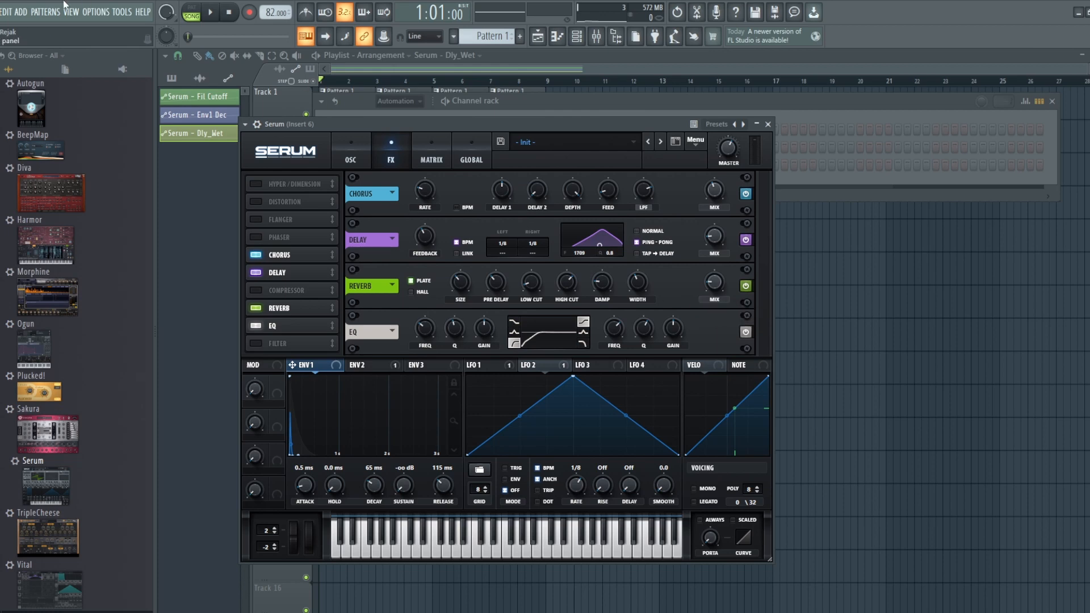
click(121, 12)
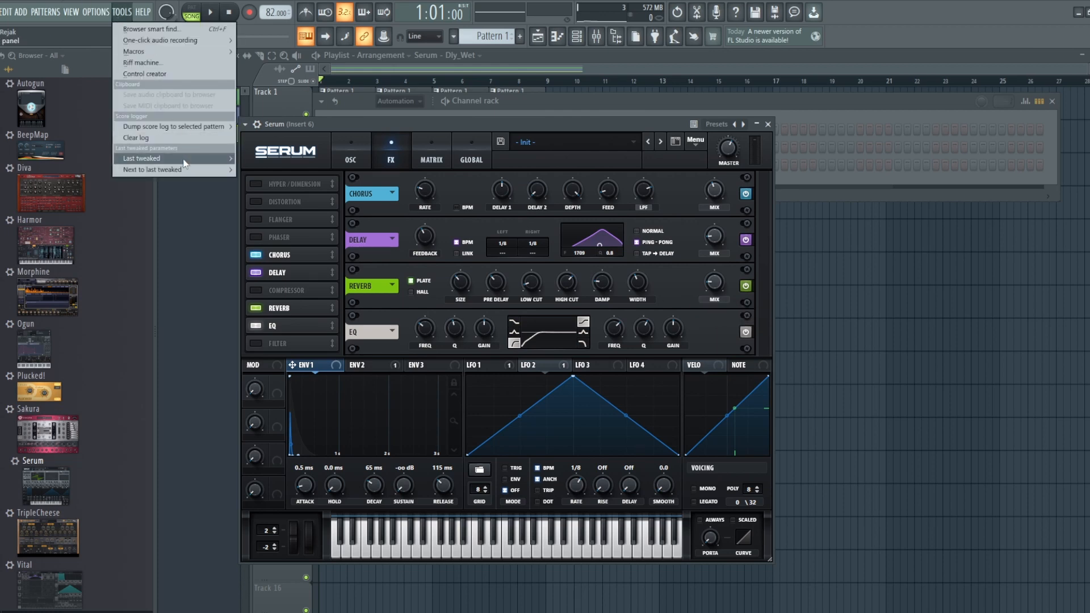
mouse_move(184, 160)
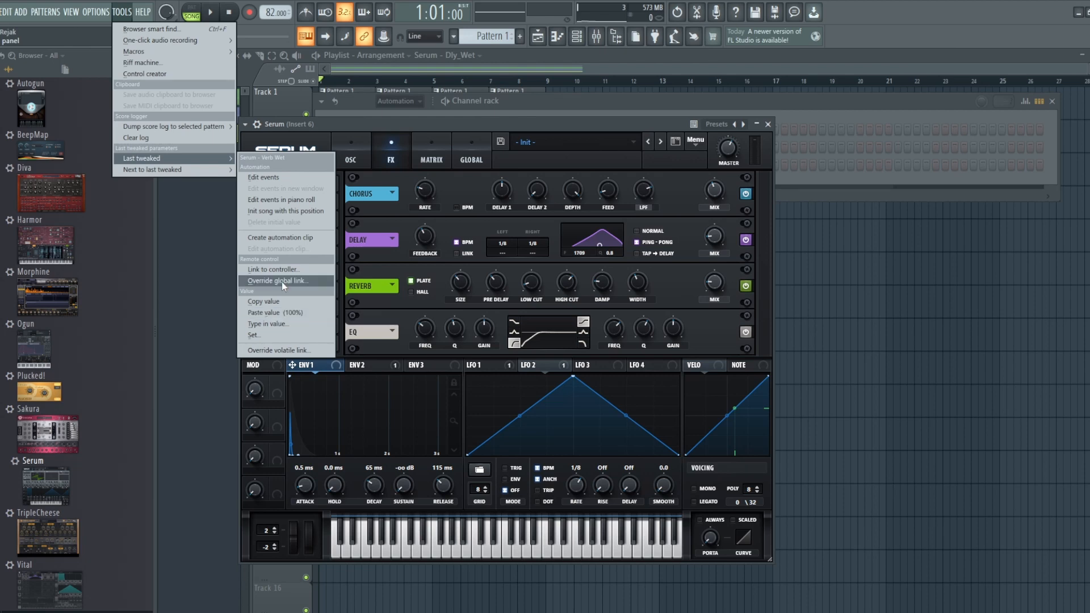
click(284, 237)
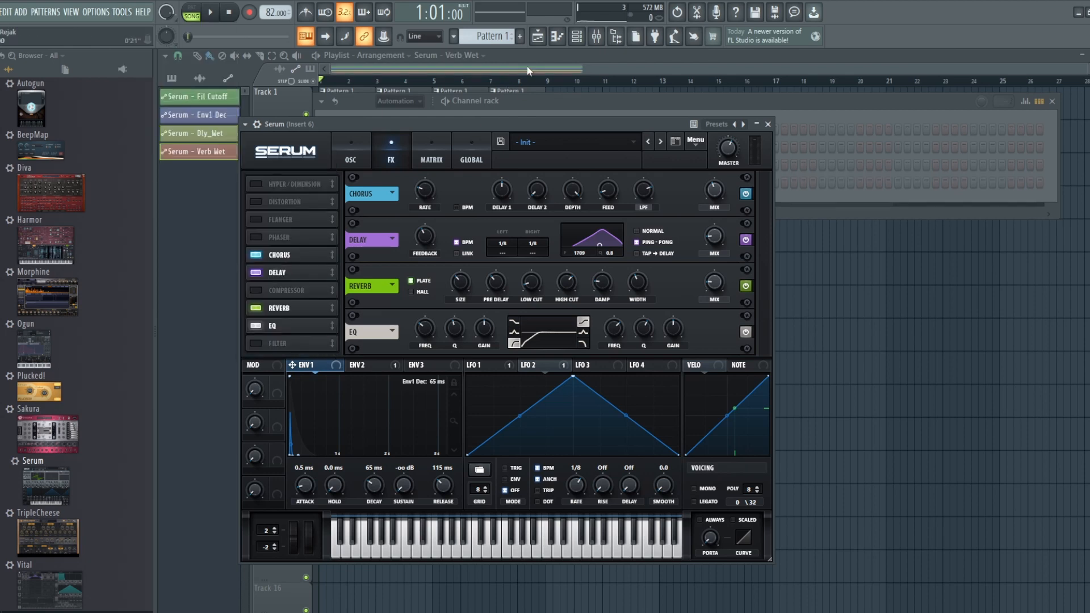
click(528, 67)
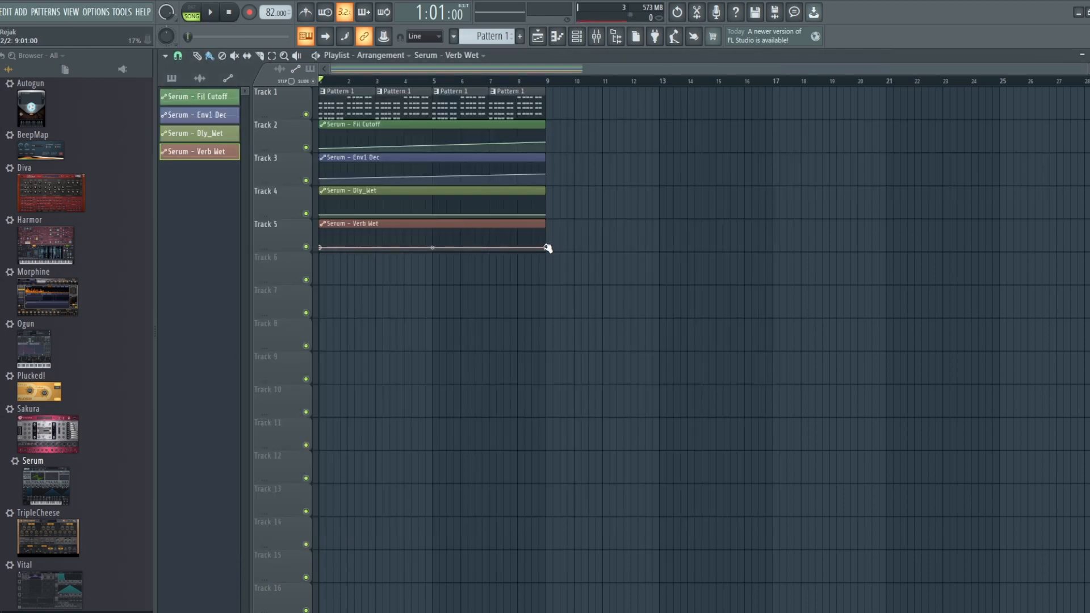
drag(548, 248, 545, 242)
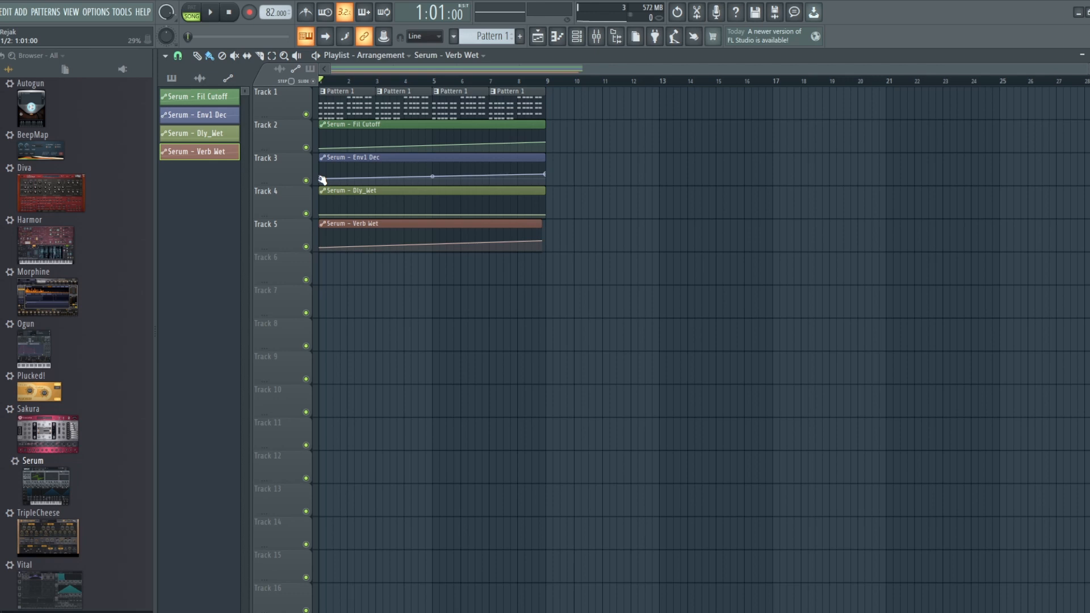
Steepen the Env 1 decay ramp and raise the delay mix automation's end point, and play the arrangement to check them.
drag(322, 179, 323, 178)
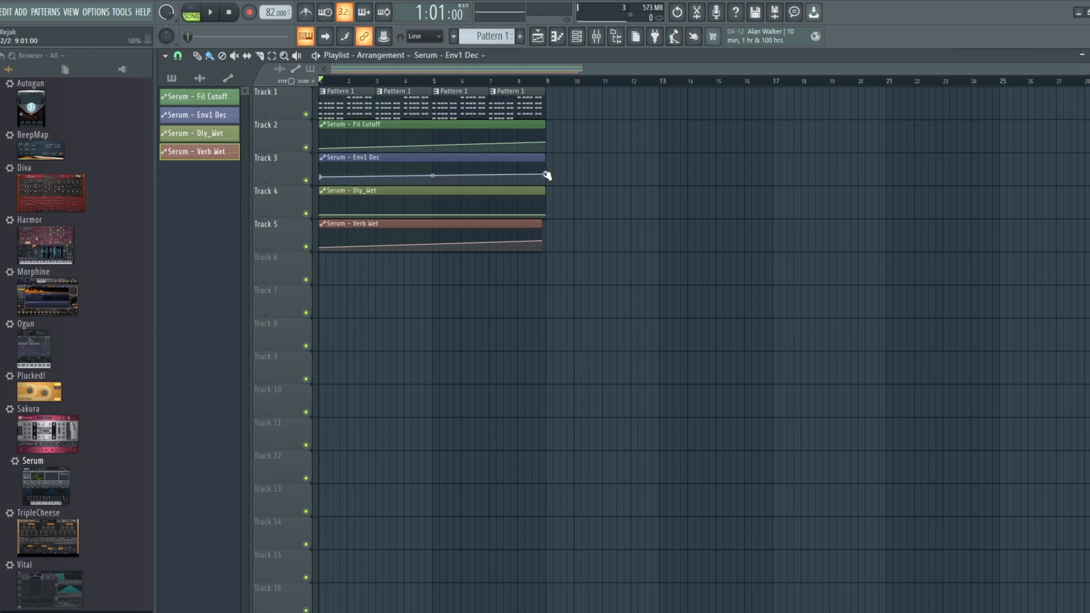
drag(547, 175, 547, 173)
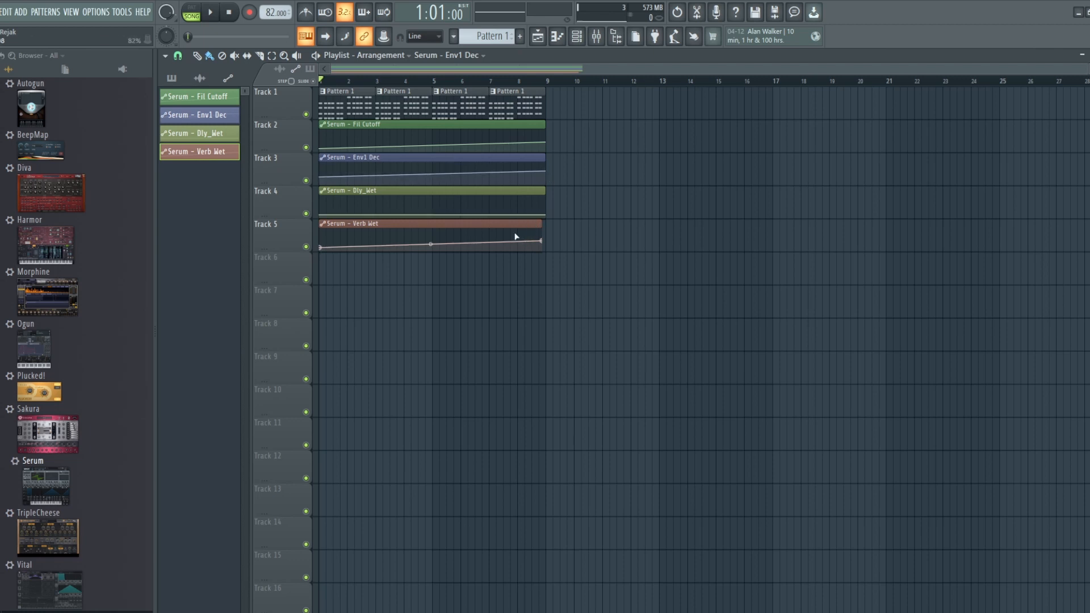
drag(546, 213, 547, 211)
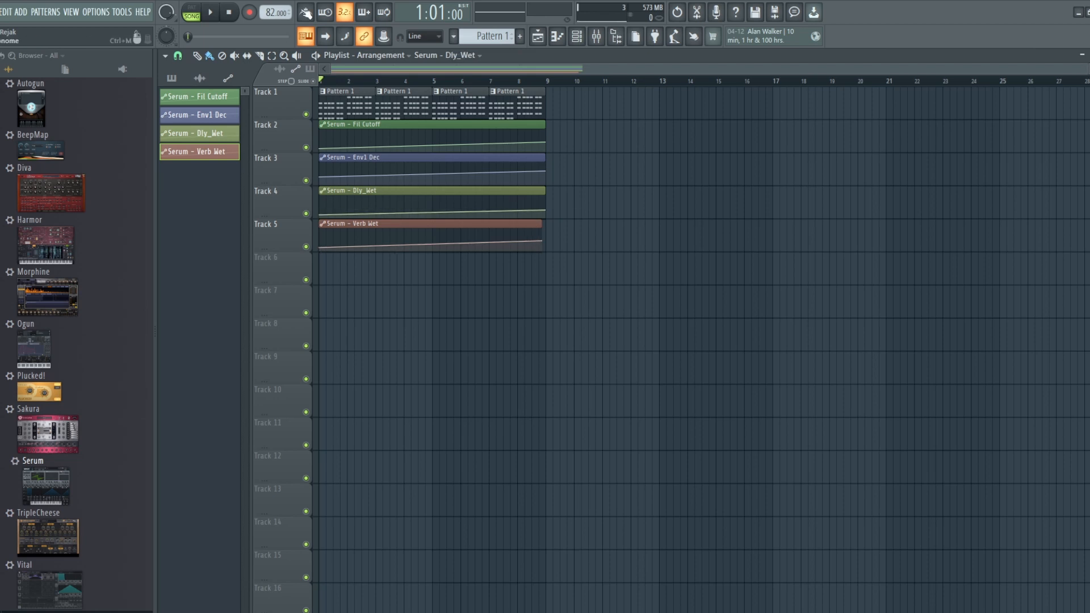
click(215, 13)
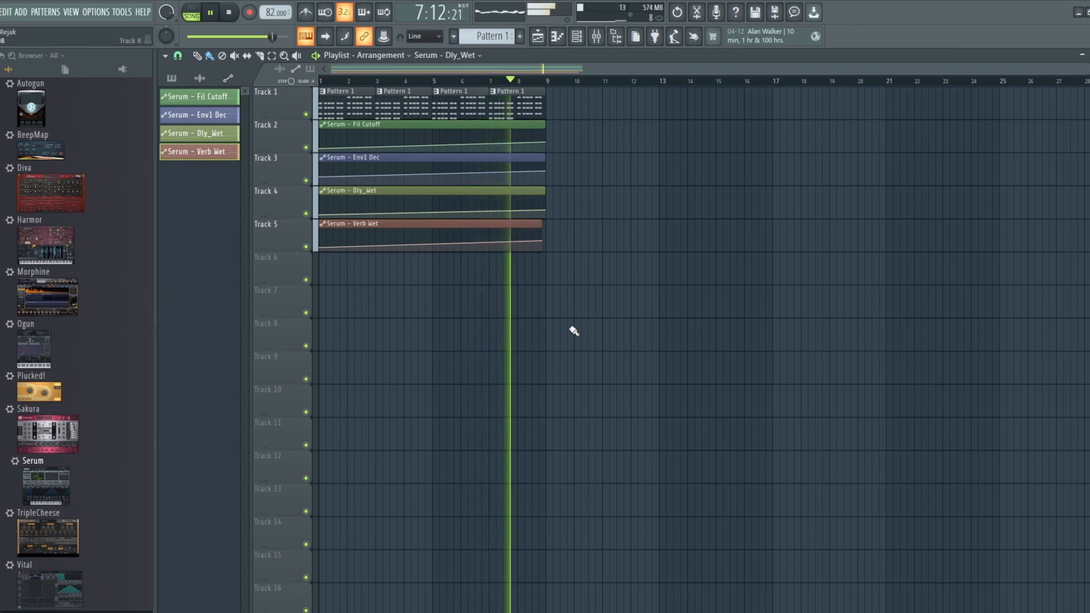
click(230, 12)
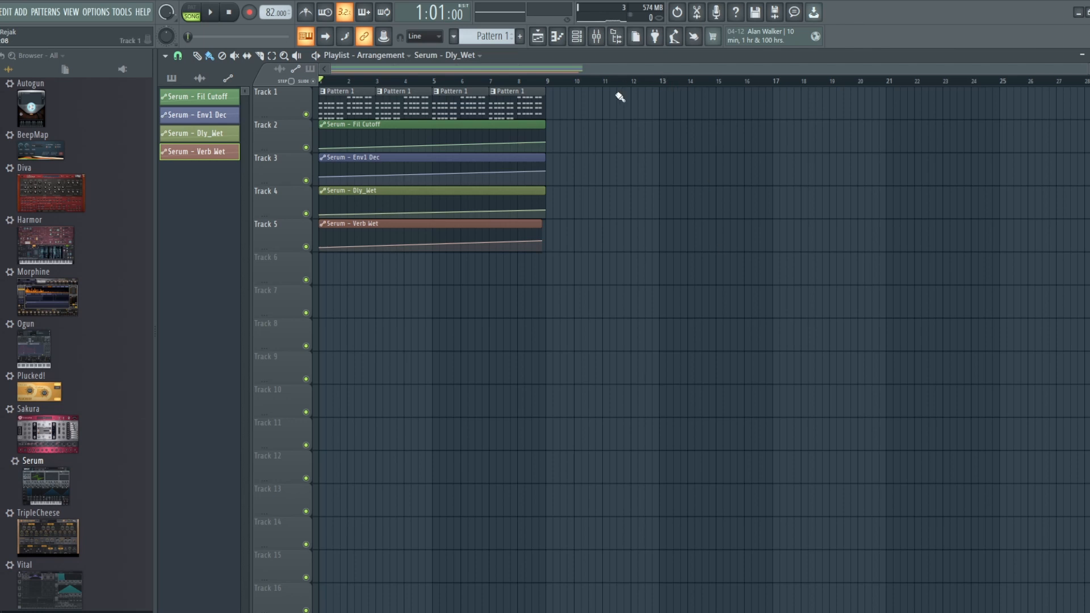
Duplicate the last two Pattern 1 clips twice so the pattern fills the arrangement up to bar 17.
drag(597, 117, 459, 103)
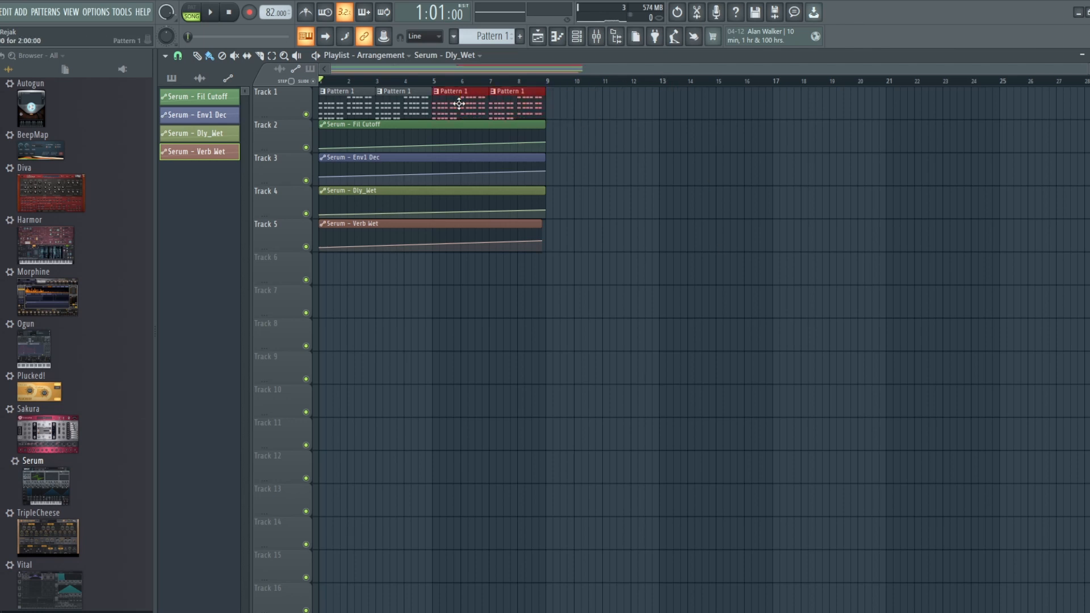
key(ctrl+b)
key(ctrl+b)
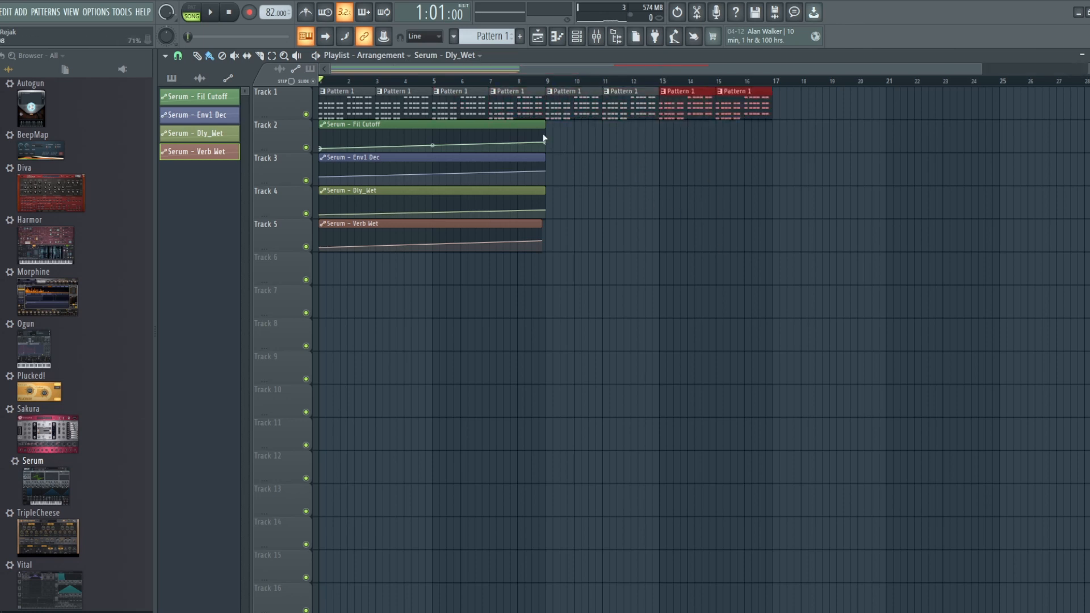
Extend all four automation clips to bar 17 and hold the reverb mix at its bar 9 level until the end.
drag(662, 316, 552, 244)
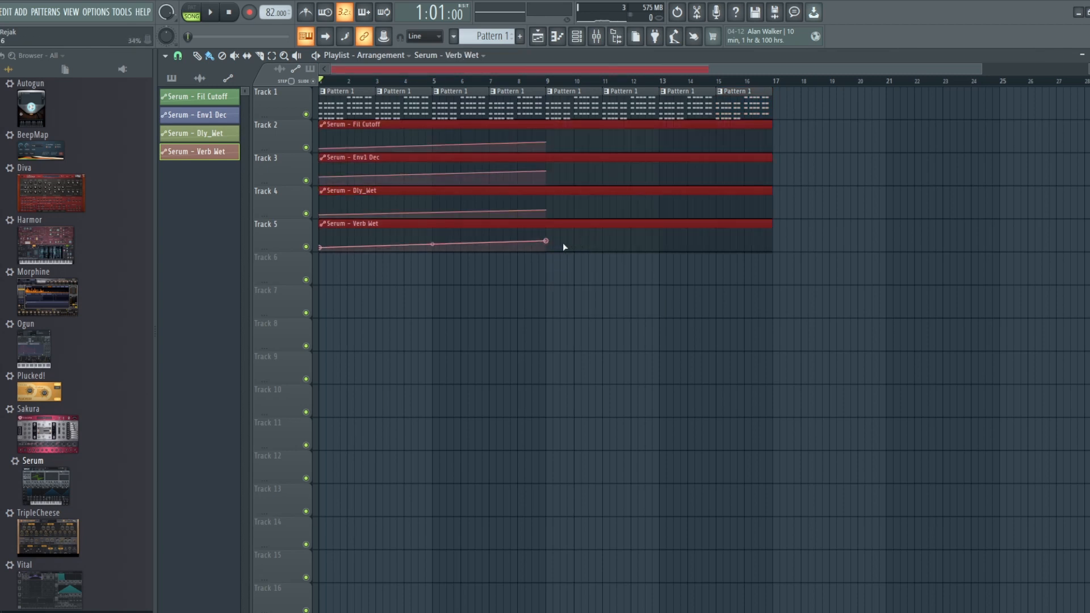
click(602, 246)
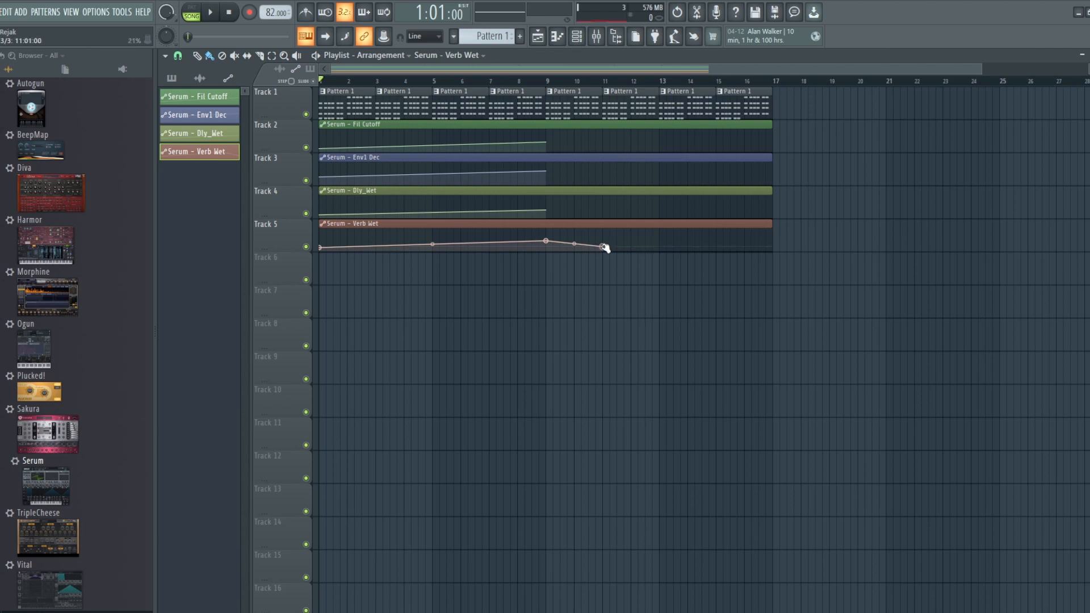
drag(603, 247, 780, 243)
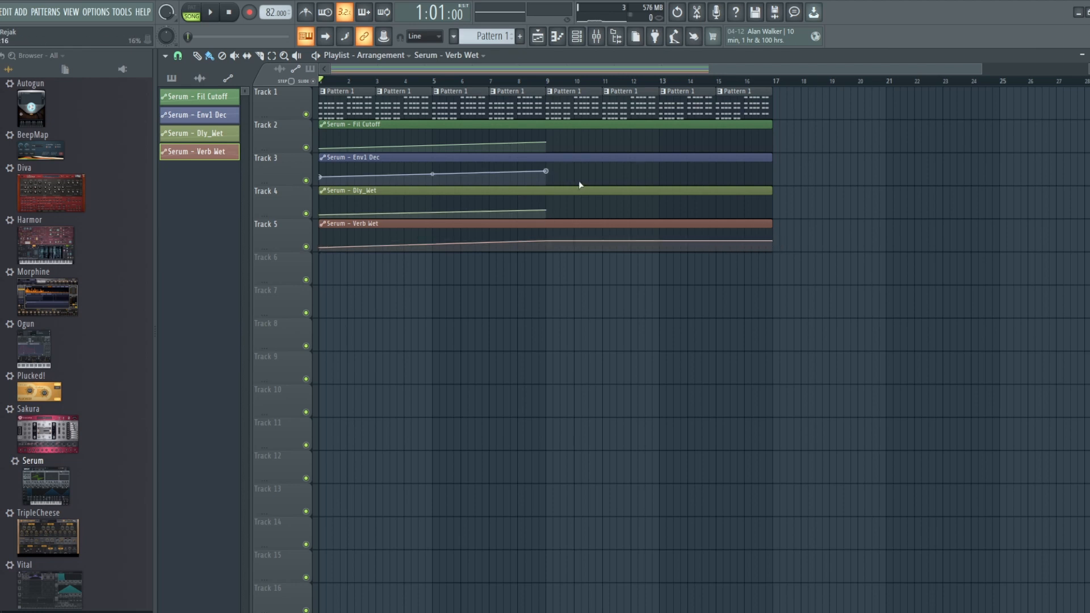
Add points to the Env 1 decay automation between bars 9 and 17 so it dips, rises around bar 13 and dips slightly again.
click(617, 177)
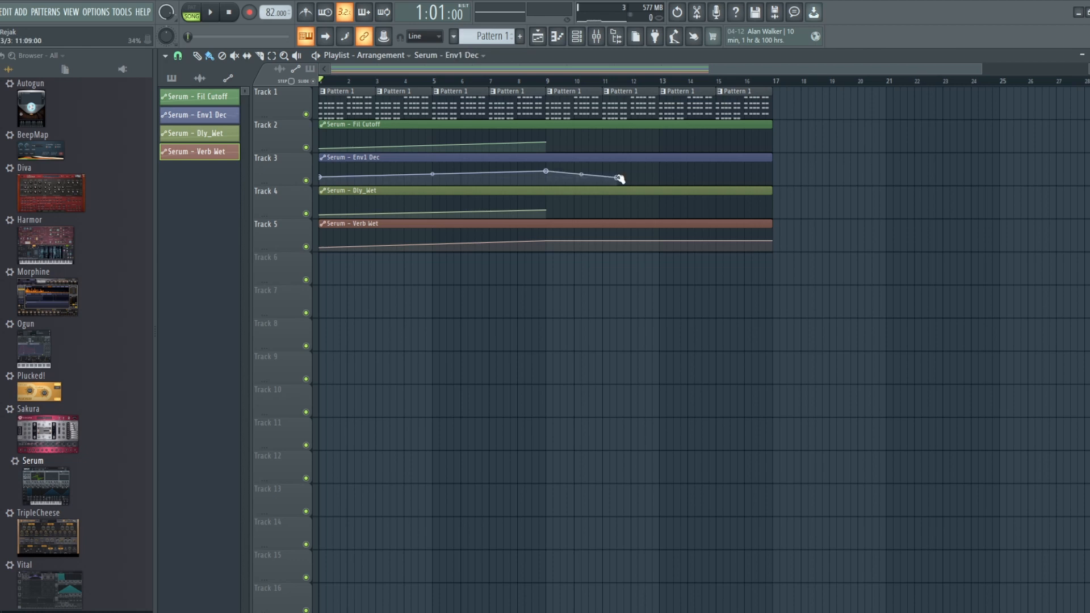
click(659, 170)
click(684, 171)
click(708, 171)
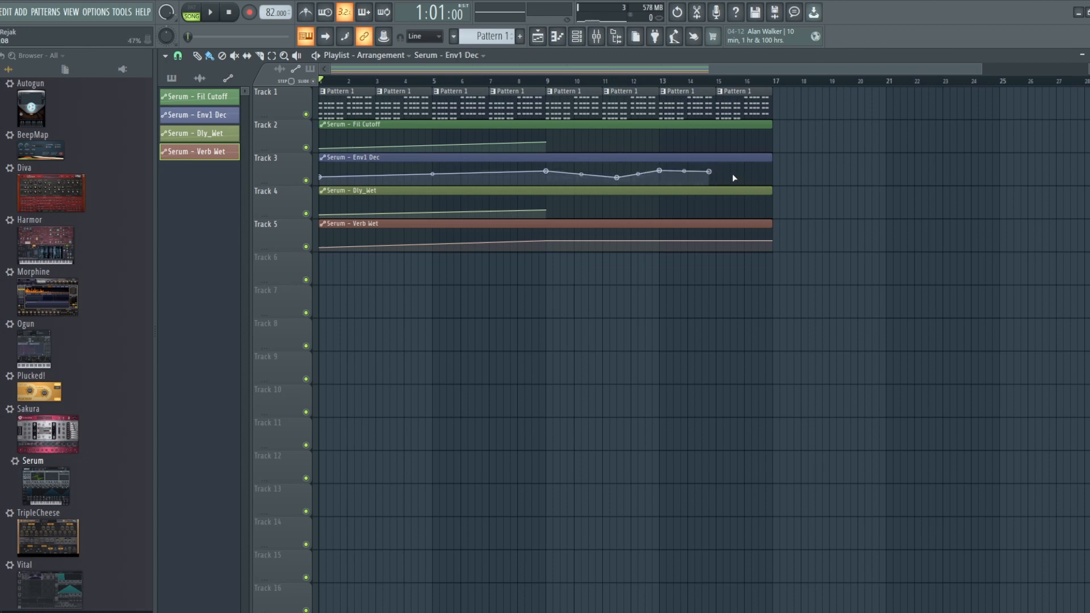
click(727, 173)
click(744, 174)
click(758, 173)
click(773, 174)
Shape the filter cutoff automation with two dips between bars 9 and 17, and hold the delay mix level flat to the clip's end.
click(560, 144)
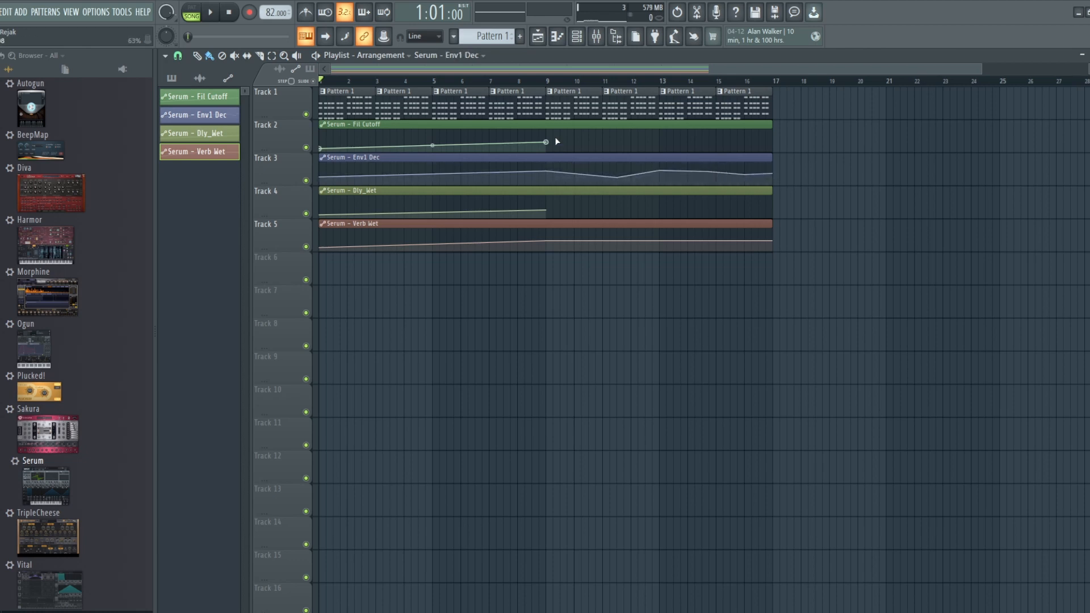
click(574, 147)
click(665, 147)
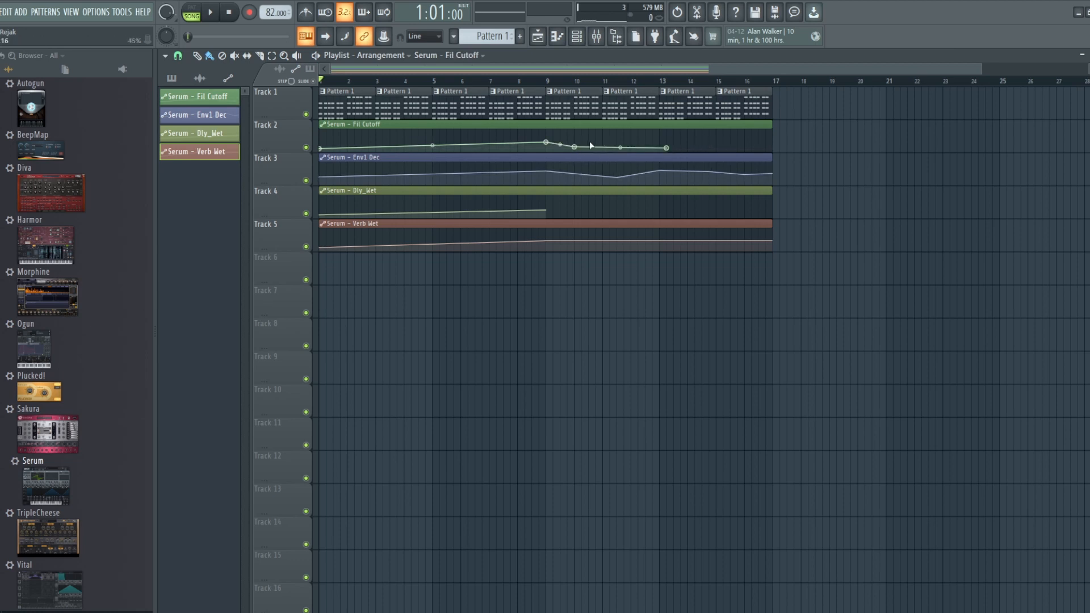
drag(575, 147, 574, 145)
drag(667, 147, 669, 144)
right_click(730, 147)
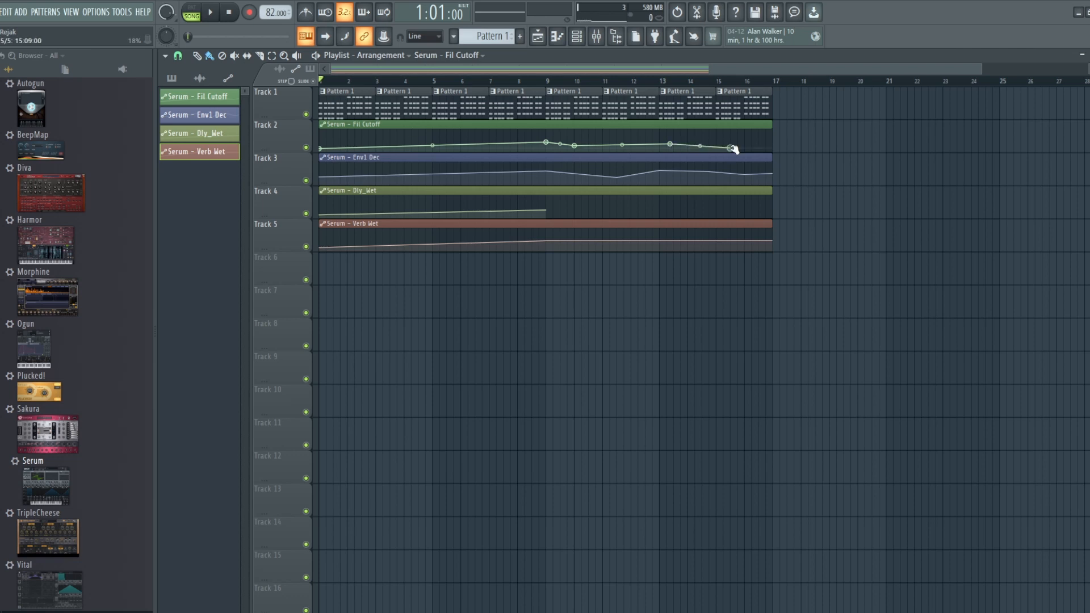
right_click(769, 143)
right_click(770, 211)
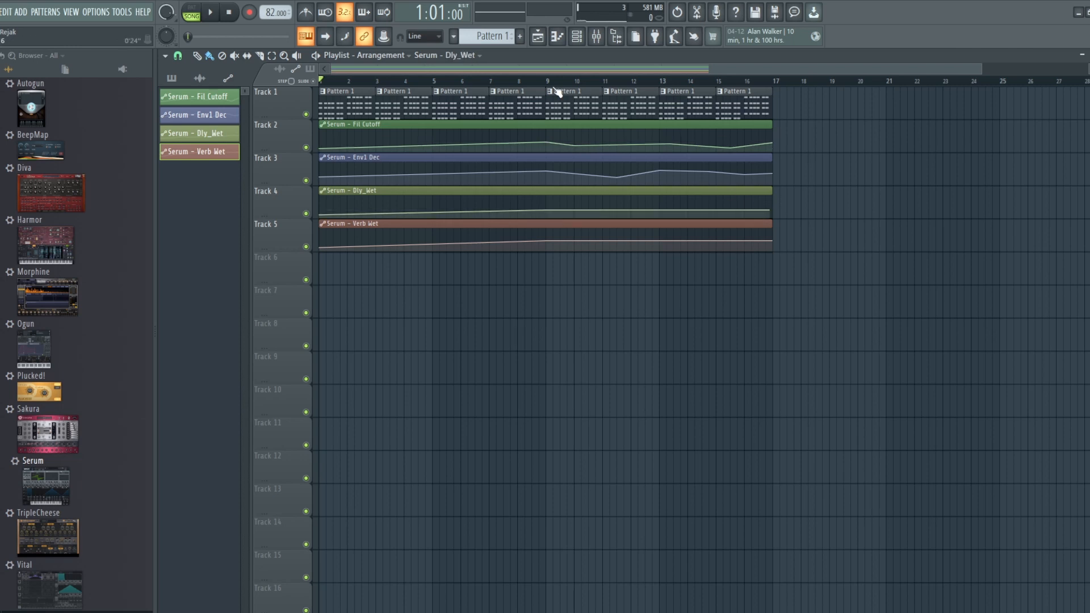
Play the arrangement from just before bar 9 to hear the new automation movement, and stop playback.
click(539, 82)
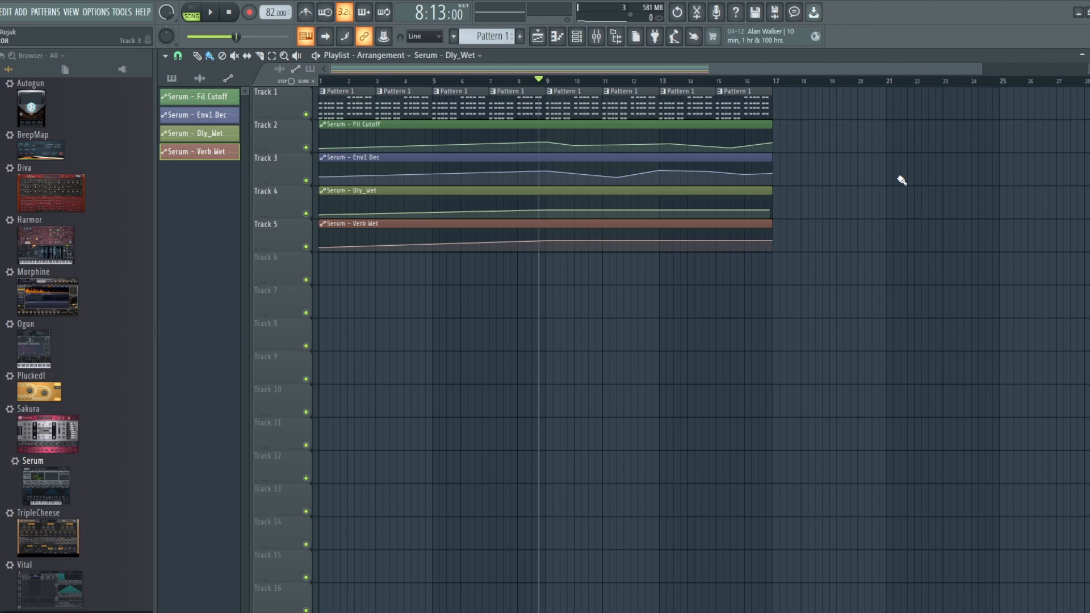
key(space)
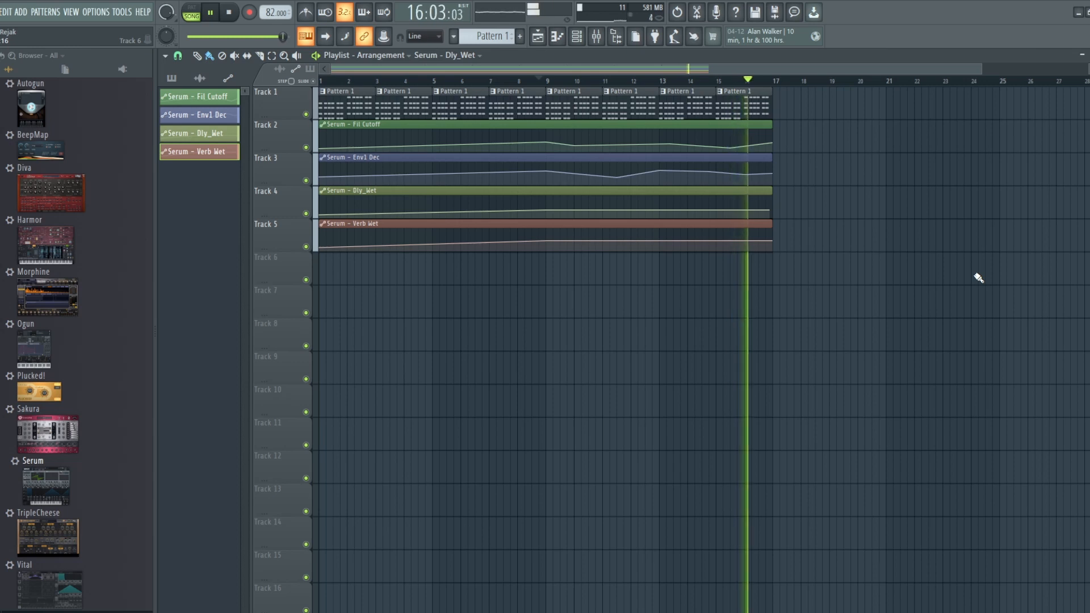
key(space)
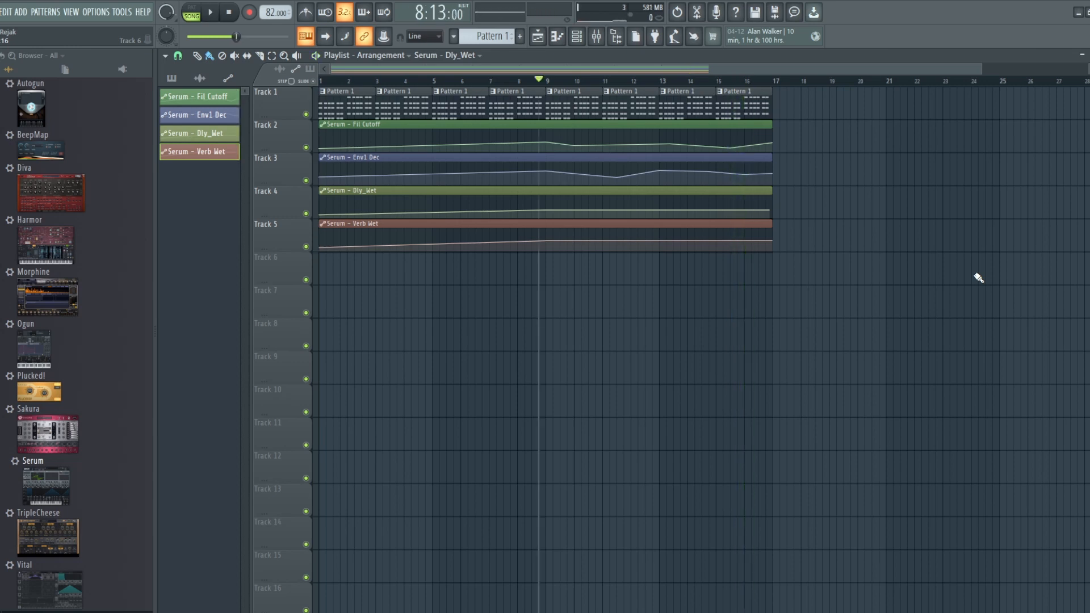